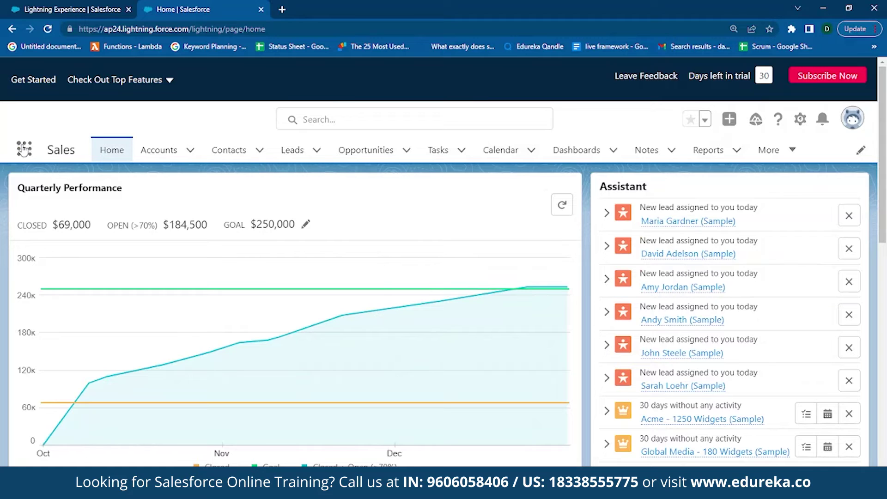
# - Open Cases through the App Launcher, switch to the All Open Cases view, and start a new case
pyautogui.click(23, 150)
pyautogui.write('cases')
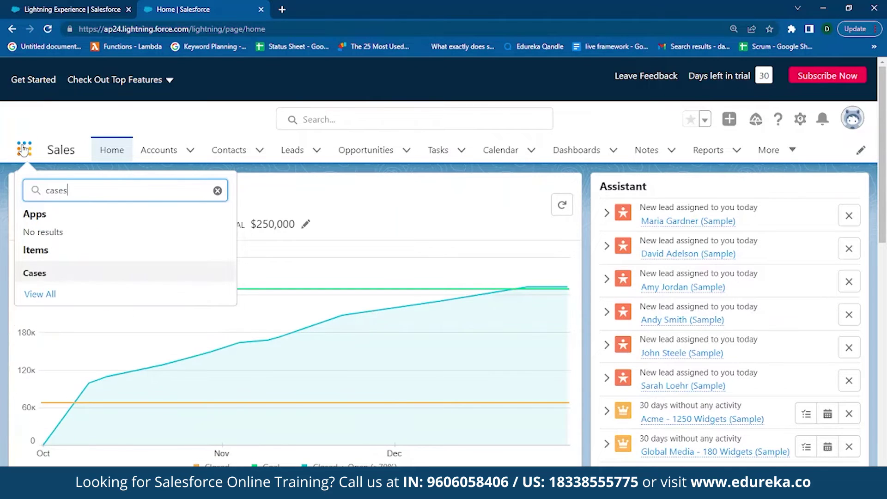
pyautogui.press('Return')
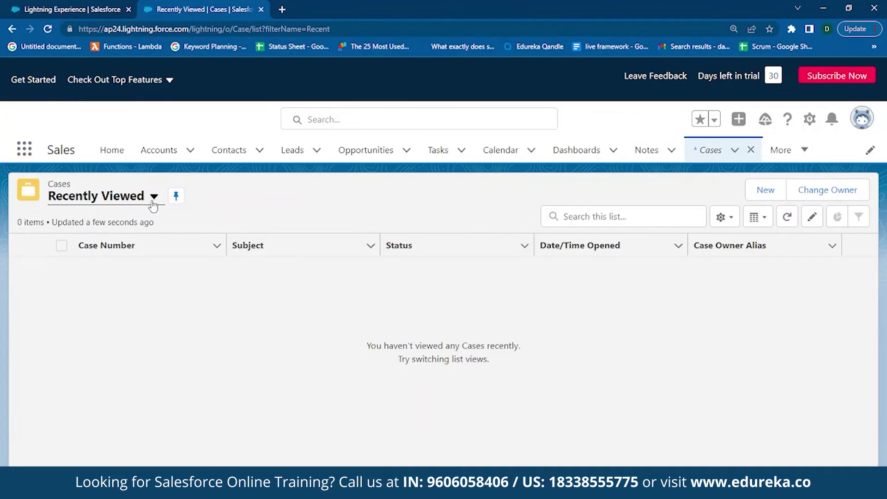
pyautogui.click(154, 197)
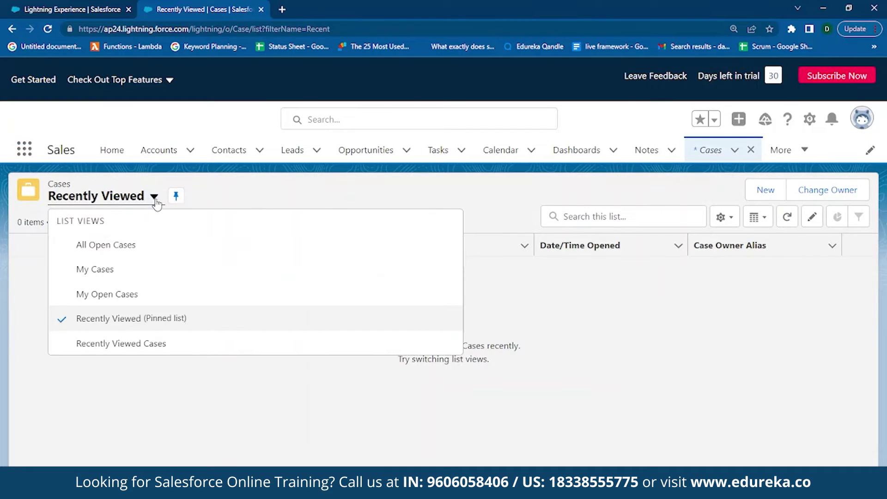
pyautogui.click(137, 252)
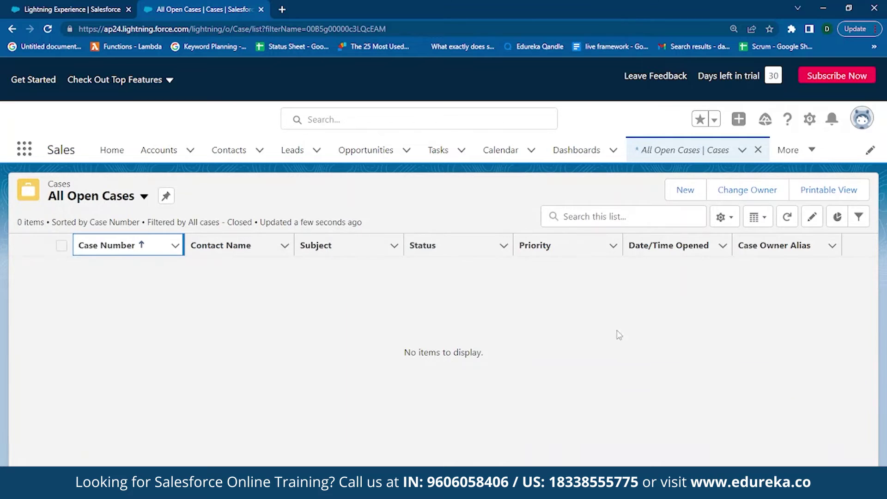
pyautogui.click(684, 199)
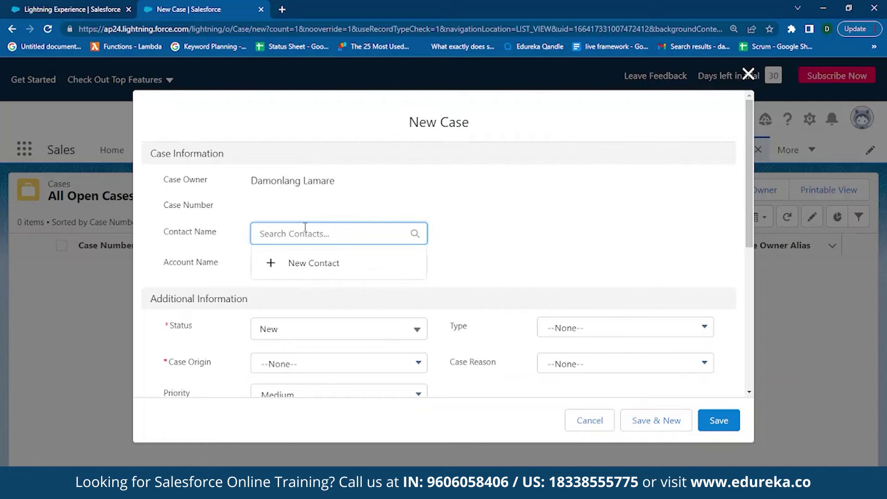
# - Create a new contact from Contact Name with salutation Mr. and the contact's first and last name
pyautogui.click(304, 262)
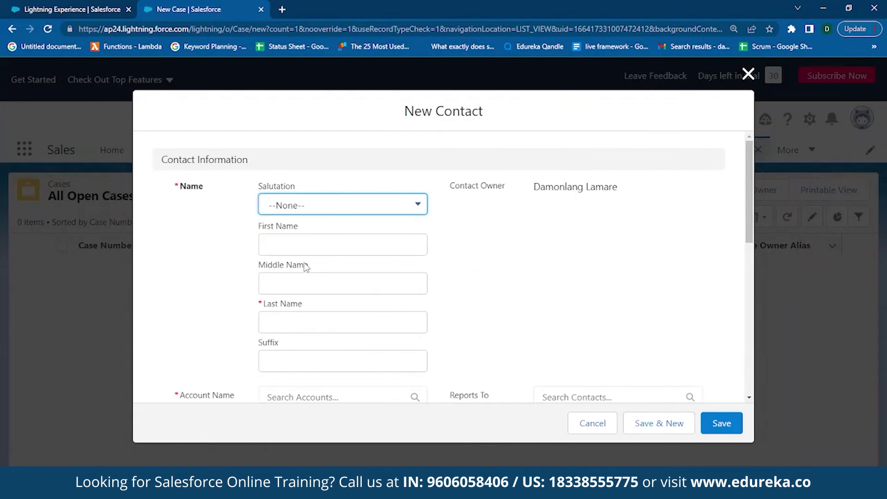
pyautogui.click(330, 207)
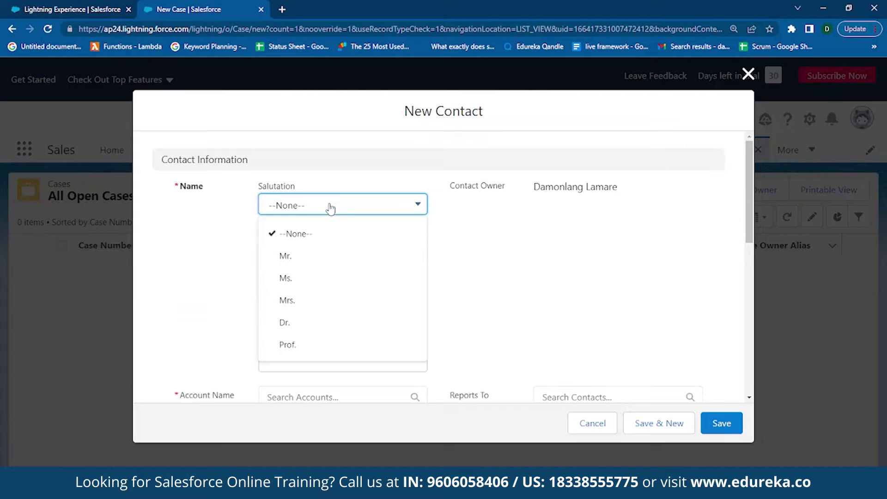
pyautogui.click(311, 253)
pyautogui.click(303, 246)
pyautogui.tripleClick(283, 318)
pyautogui.press('BackSpace')
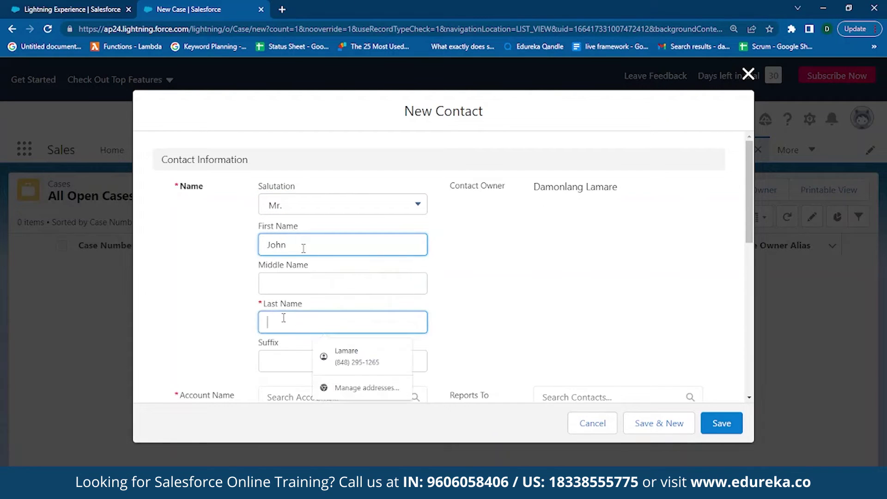
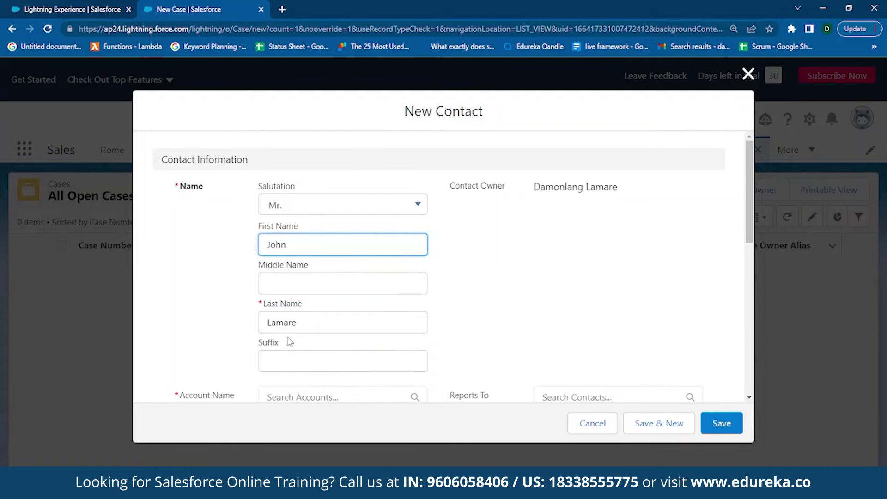
# - Create a new account from the matching electronics design company, then save the account and the contact
pyautogui.scroll(-1, 304, 322)
pyautogui.scroll(-2, 304, 322)
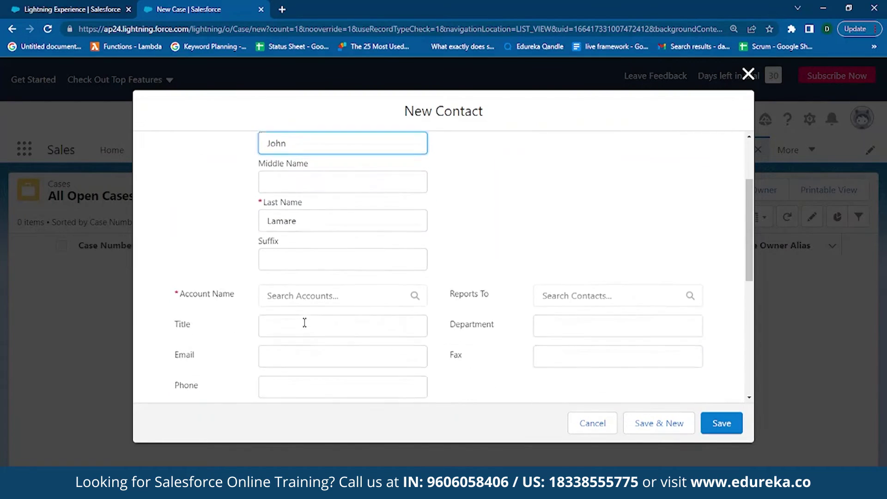
pyautogui.scroll(-1, 305, 317)
pyautogui.click(325, 231)
pyautogui.click(325, 282)
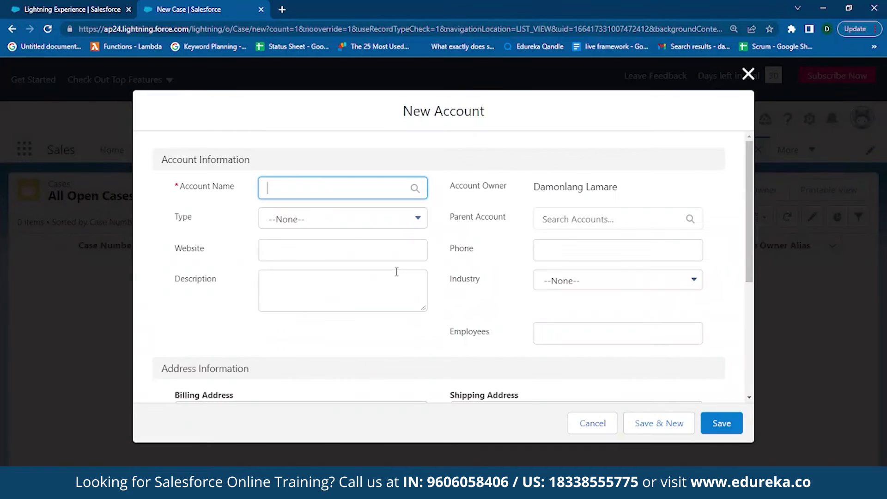
pyautogui.write('Electronic')
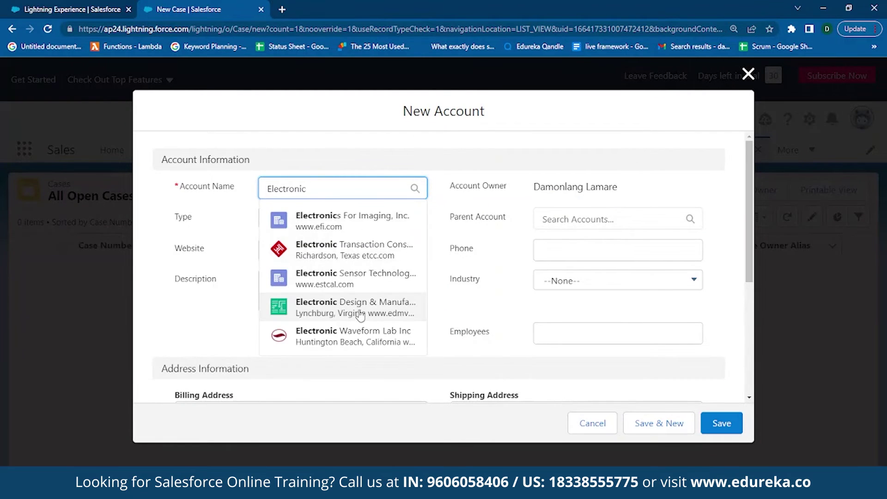
pyautogui.click(360, 314)
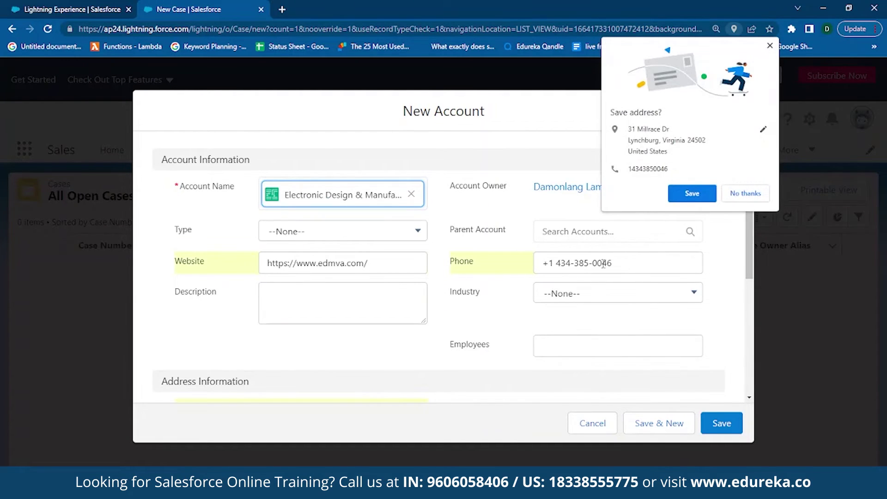
pyautogui.click(745, 193)
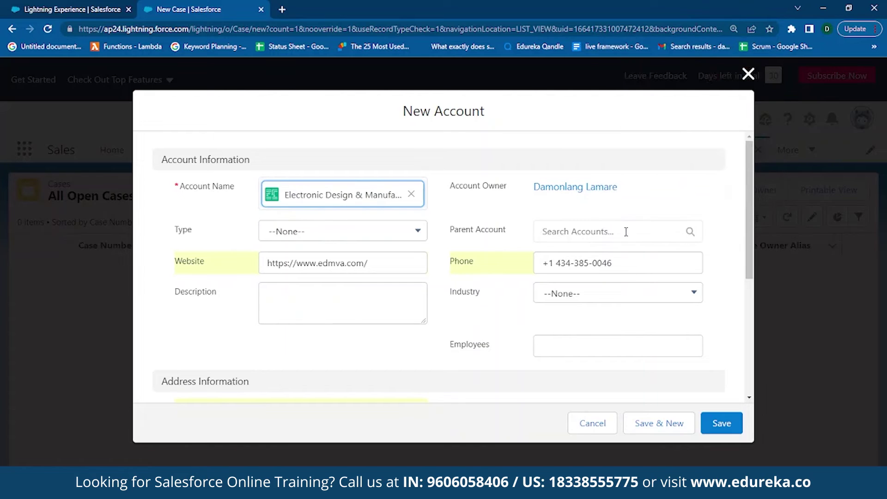
pyautogui.click(711, 423)
pyautogui.scroll(-5, 531, 258)
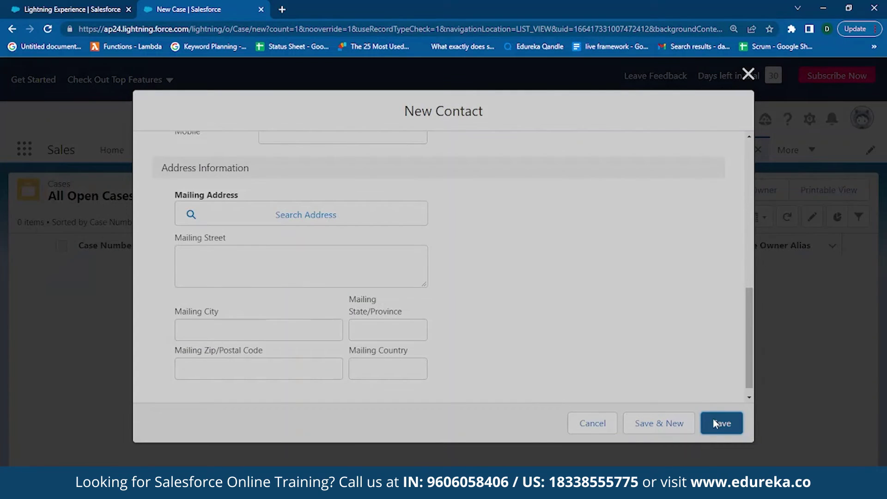
pyautogui.click(714, 423)
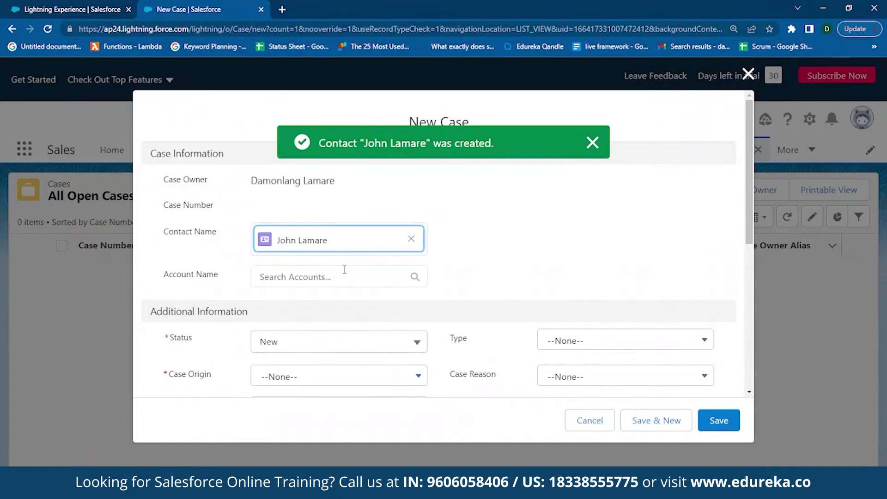
# - Set the case's Account Name to the new electronics company and Type to Problem
pyautogui.click(345, 269)
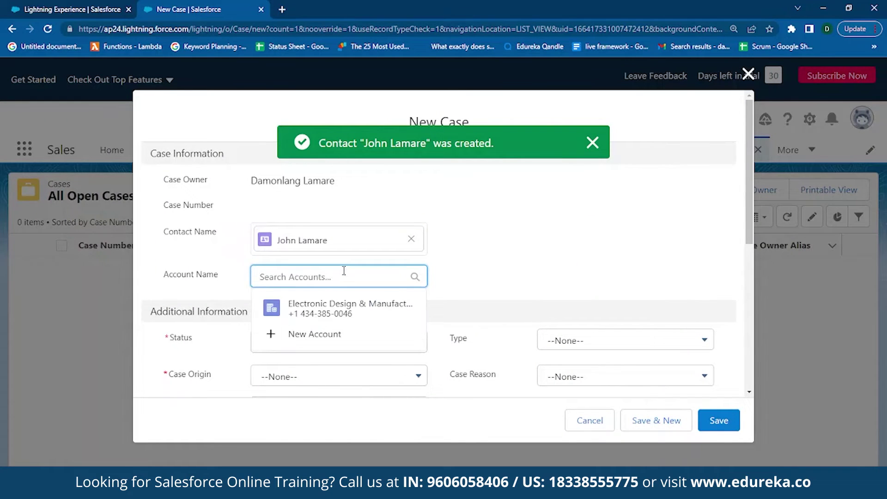
pyautogui.click(345, 310)
pyautogui.scroll(-3, 367, 317)
pyautogui.click(601, 242)
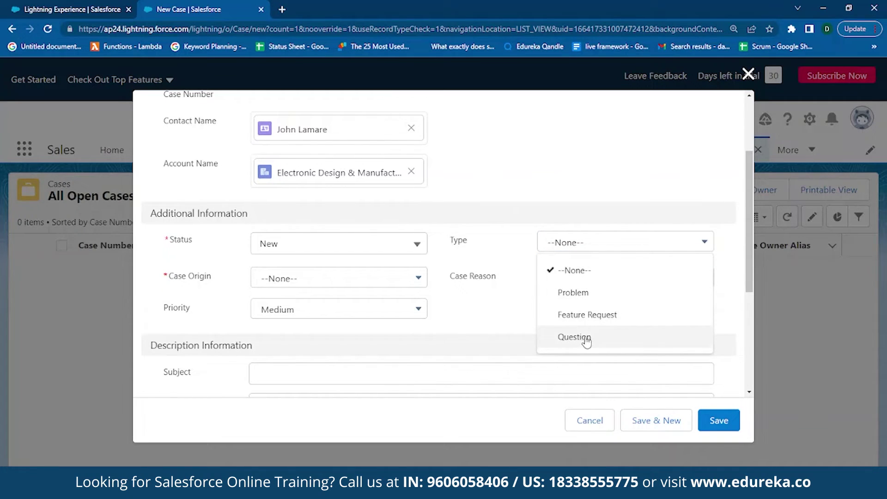
pyautogui.click(586, 295)
# - Set Case Origin to Phone, keep Status New, and choose Case Reason New problem
pyautogui.click(378, 278)
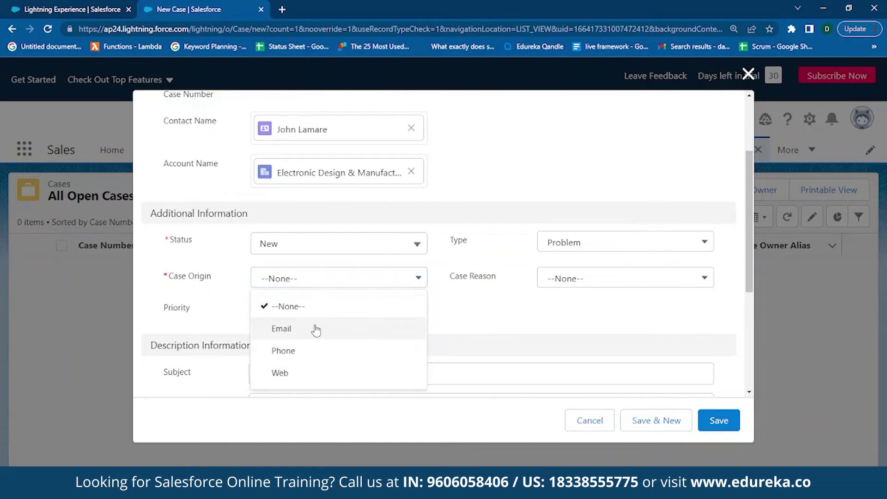
pyautogui.click(316, 351)
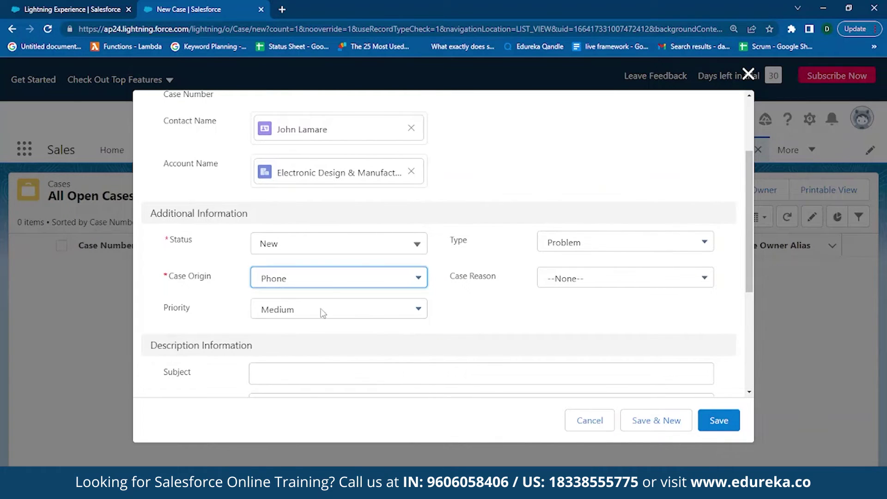
pyautogui.click(363, 248)
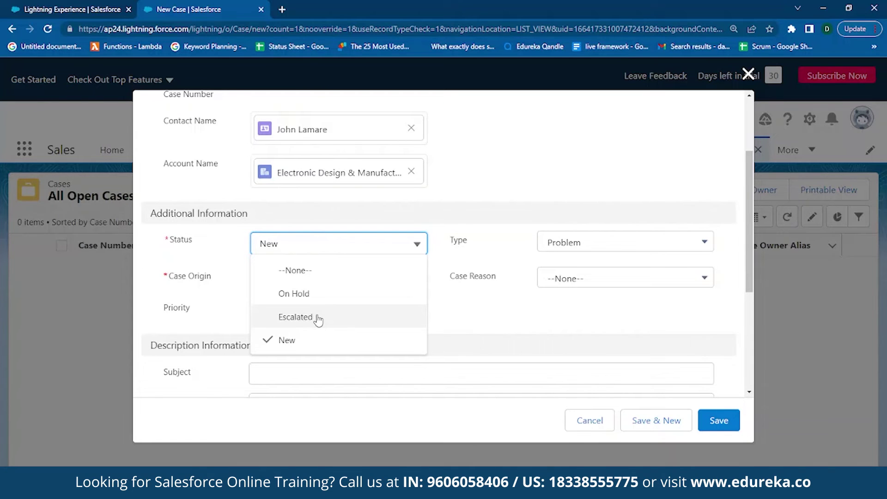
pyautogui.scroll(-2, 376, 322)
pyautogui.click(574, 229)
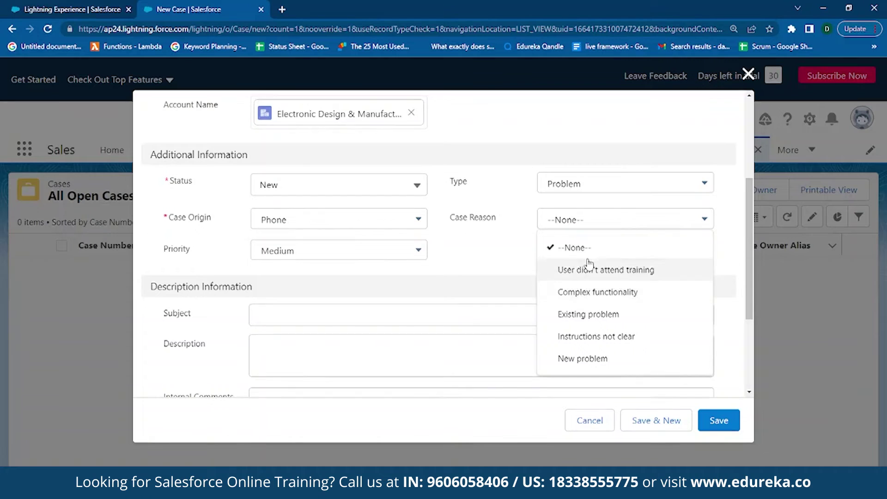
pyautogui.scroll(1, 590, 282)
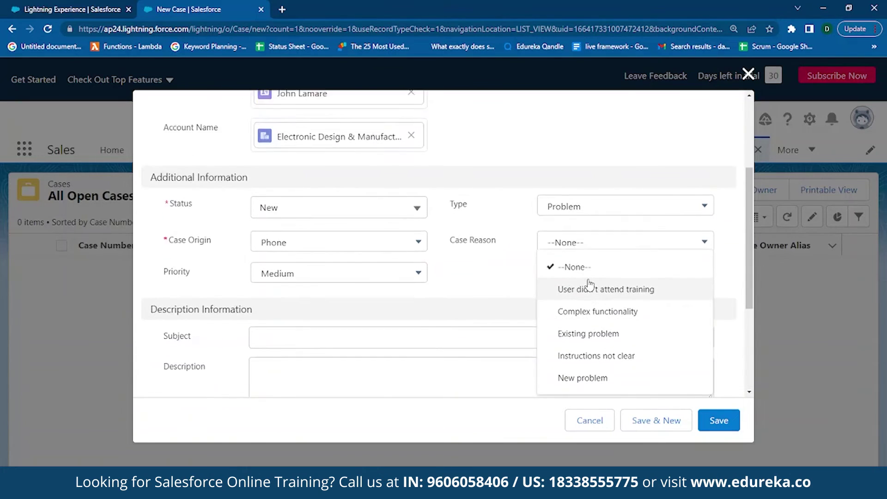
pyautogui.scroll(-2, 590, 282)
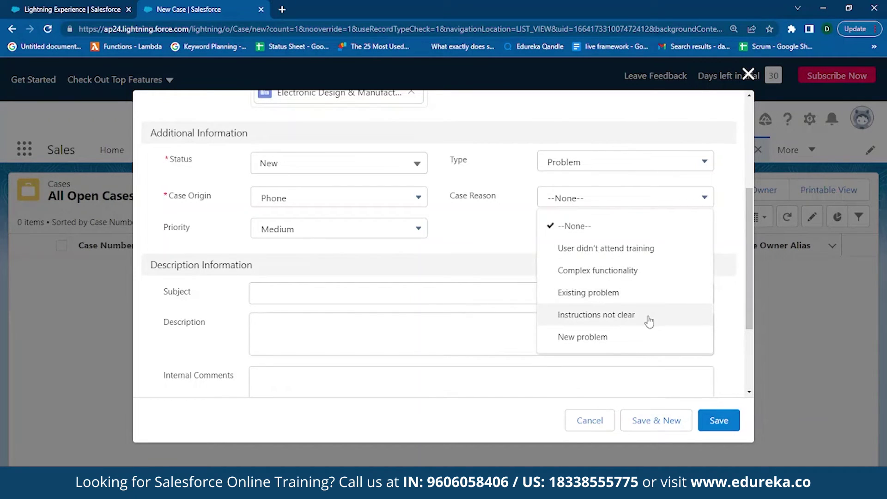
pyautogui.click(612, 342)
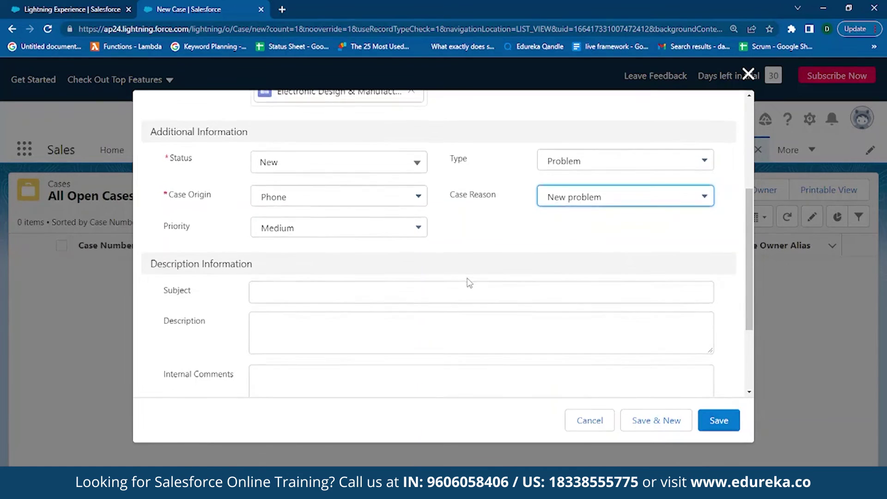
pyautogui.scroll(-1, 469, 283)
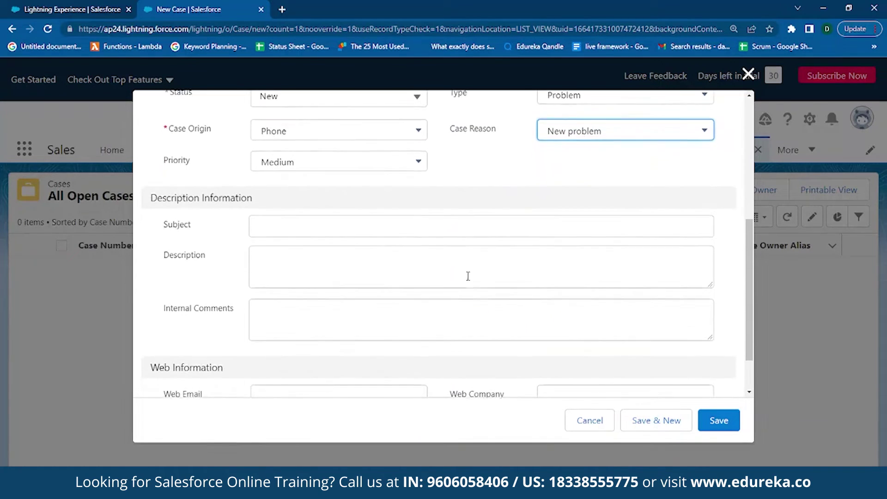
pyautogui.scroll(1, 290, 251)
pyautogui.click(290, 252)
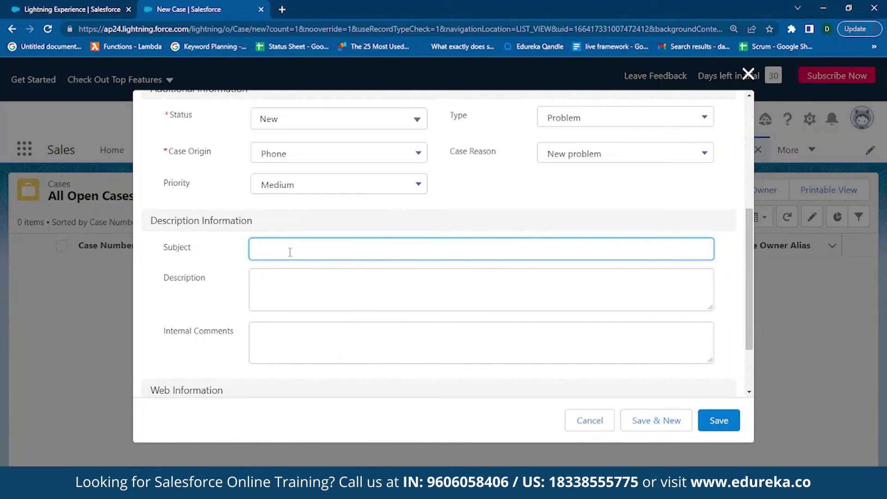
# - Enter subject 'Remote in a Set up box not functioning' and a description of the remote stopping after weeks
pyautogui.write('Remote in a Set up box not functioning')
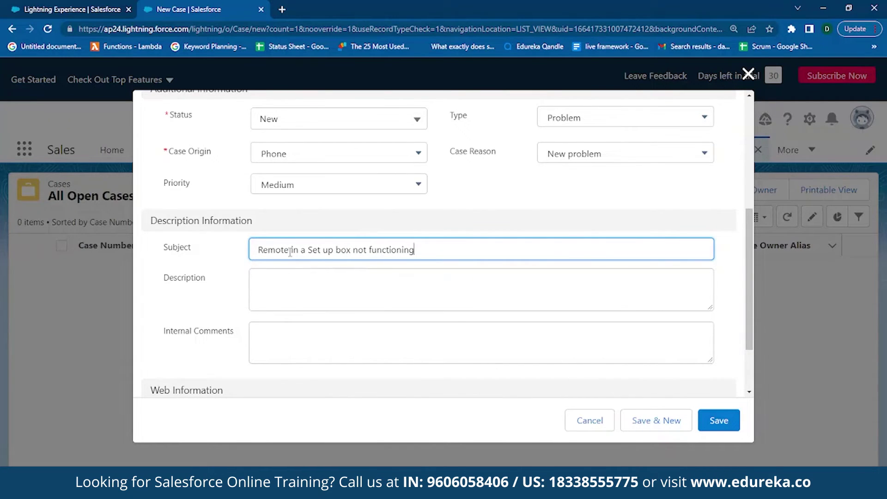
pyautogui.click(257, 284)
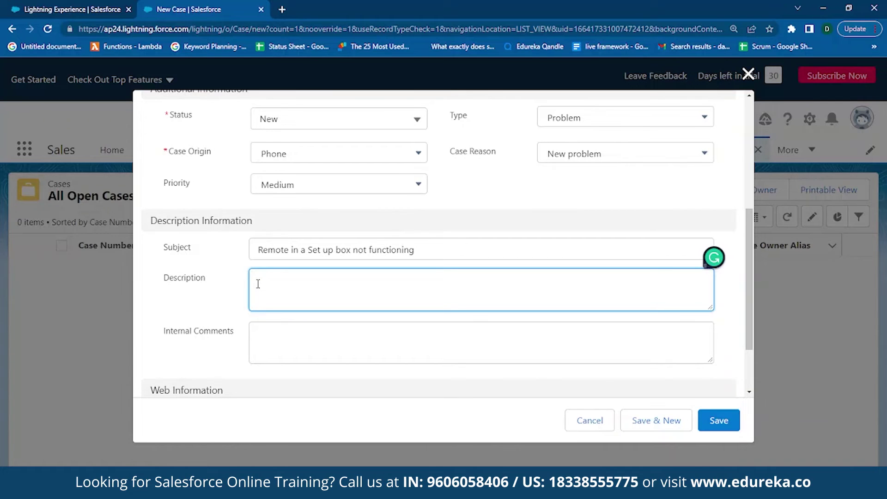
pyautogui.write('After using the remote for a few we')
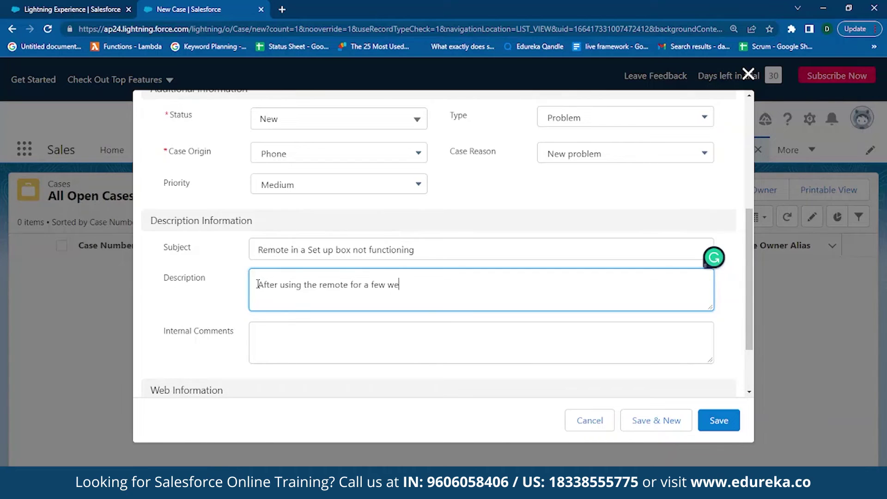
pyautogui.write('eks the remote stop functioning')
# - Add an internal comment that the remote may have been damaged by dropping it multiple times
pyautogui.click(271, 333)
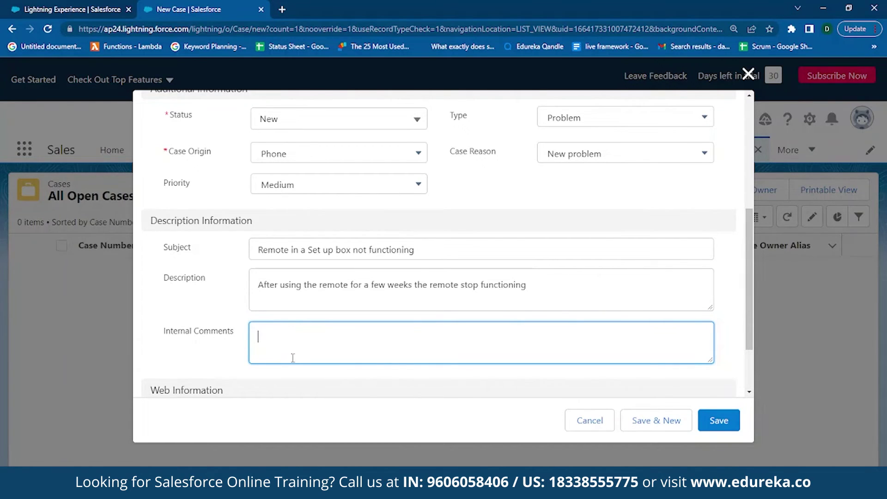
pyautogui.write('This guy may')
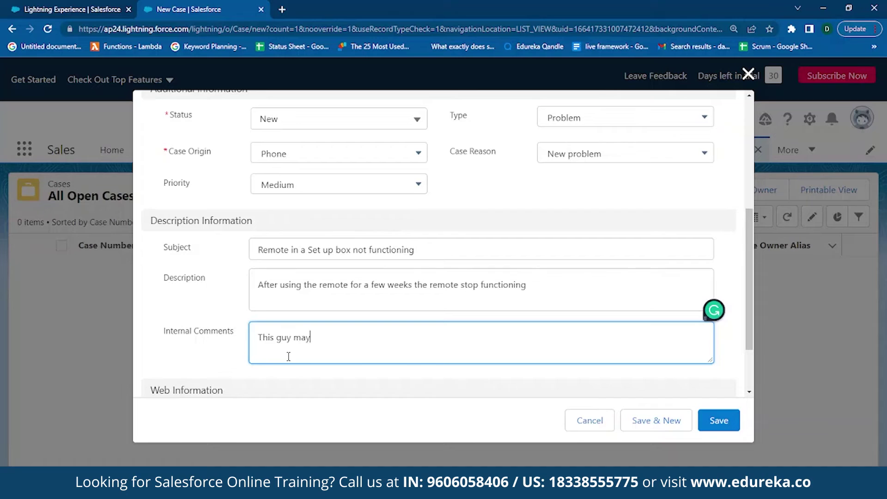
pyautogui.write(' have damage the remote either ')
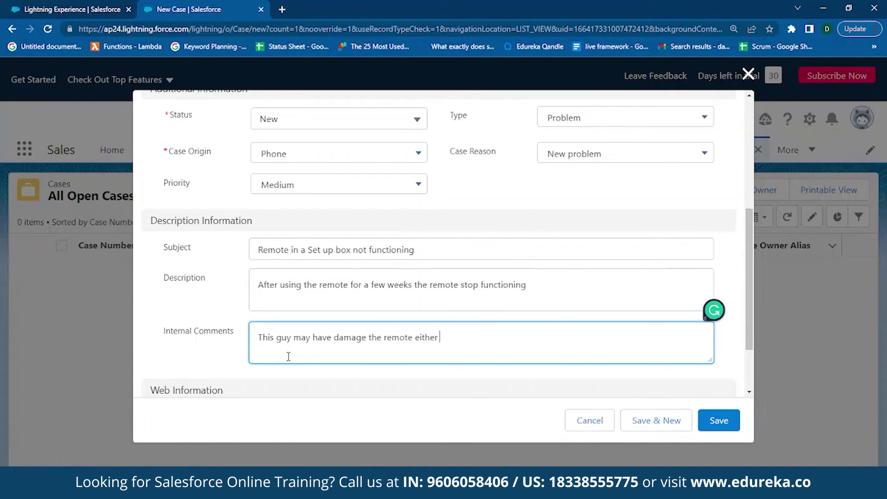
pyautogui.write('by dropping it multiple time')
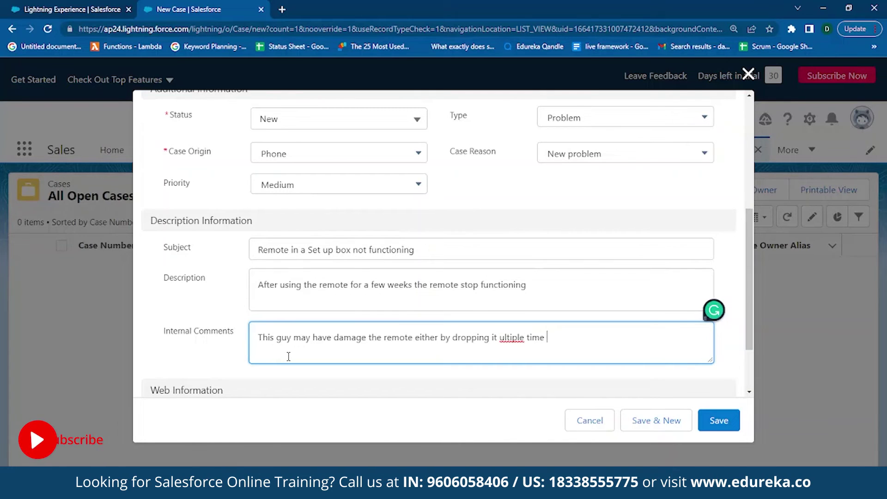
pyautogui.press('BackSpace')
pyautogui.press('BackSpace')
pyautogui.press('BackSpace')
pyautogui.press('BackSpace')
pyautogui.press('BackSpace')
pyautogui.press('BackSpace')
pyautogui.press('BackSpace')
pyautogui.press('BackSpace')
pyautogui.press('BackSpace')
pyautogui.press('BackSpace')
pyautogui.press('BackSpace')
pyautogui.press('BackSpace')
pyautogui.press('BackSpace')
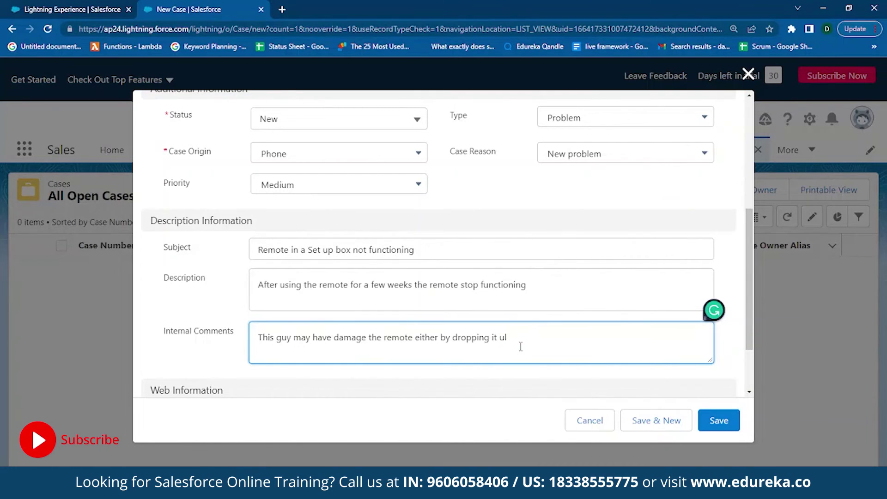
pyautogui.write('multiple times')
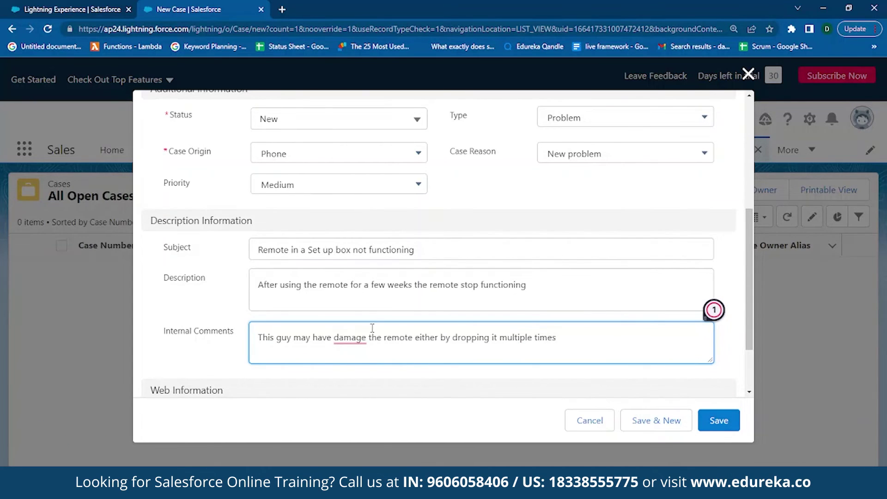
pyautogui.click(355, 337)
pyautogui.click(382, 370)
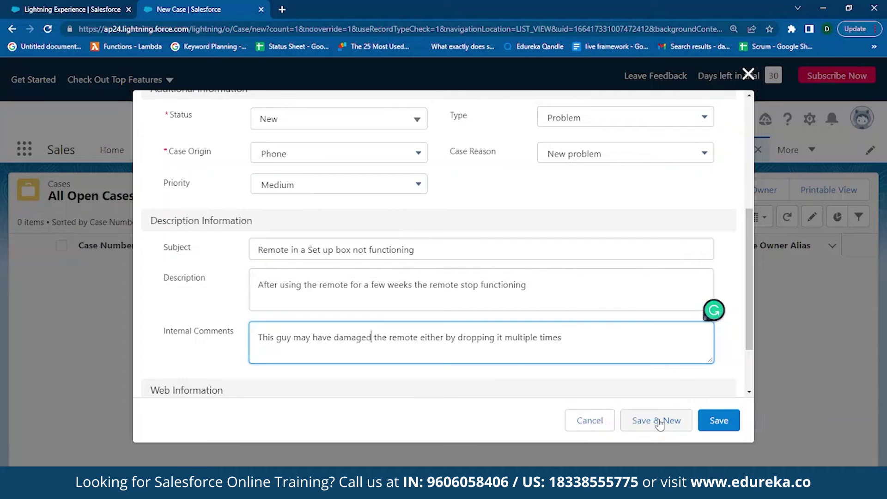
# - Save the new case and look over its 'Case created' feed post
pyautogui.click(718, 421)
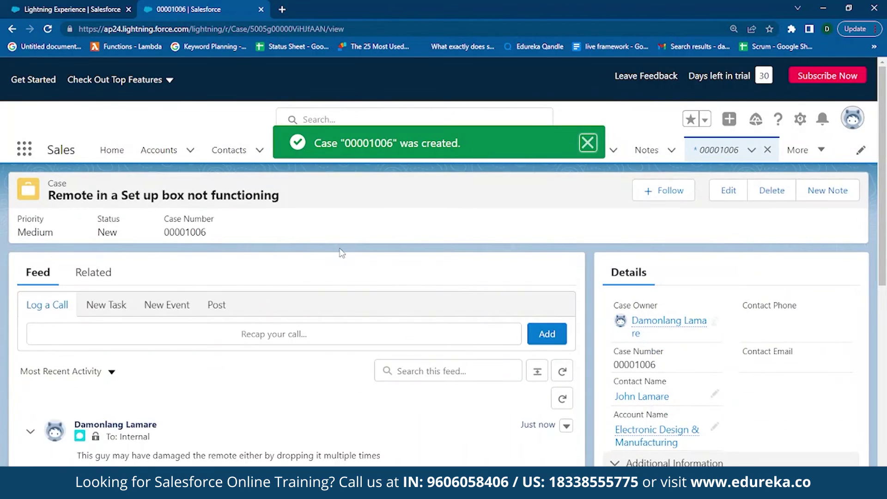
pyautogui.scroll(-2, 185, 369)
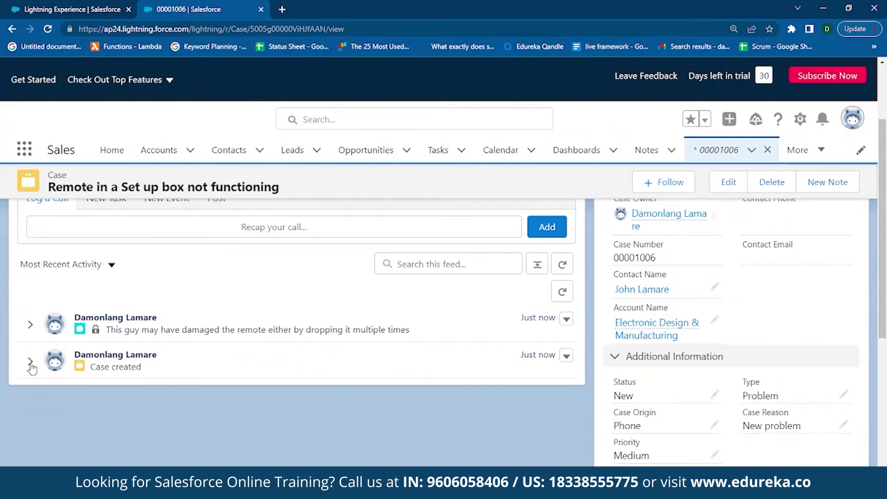
pyautogui.scroll(-1, 145, 398)
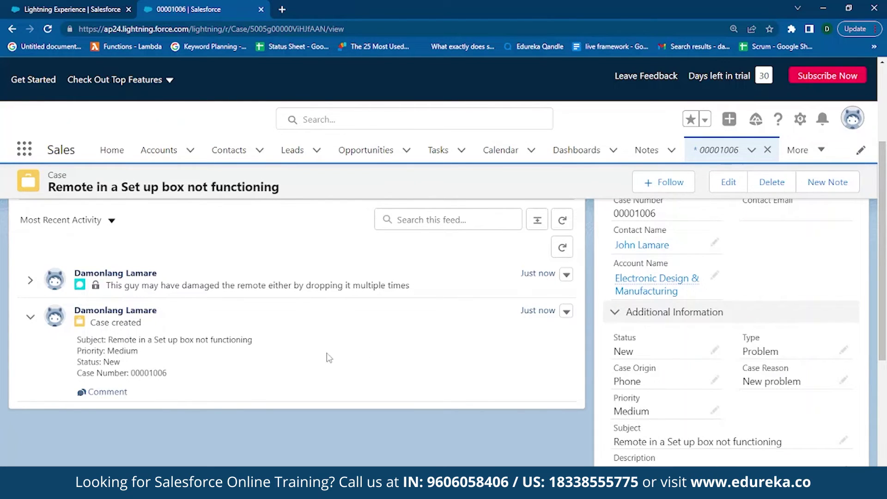
pyautogui.click(108, 393)
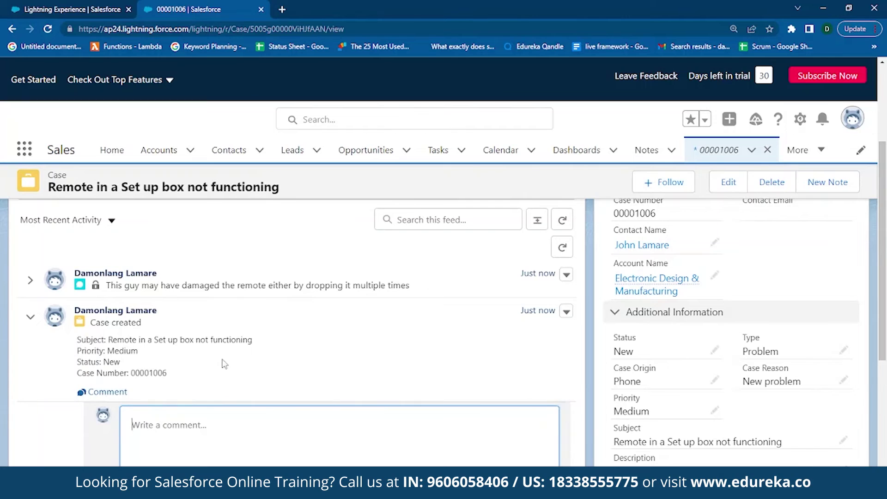
pyautogui.scroll(-2, 275, 355)
pyautogui.scroll(2, 281, 350)
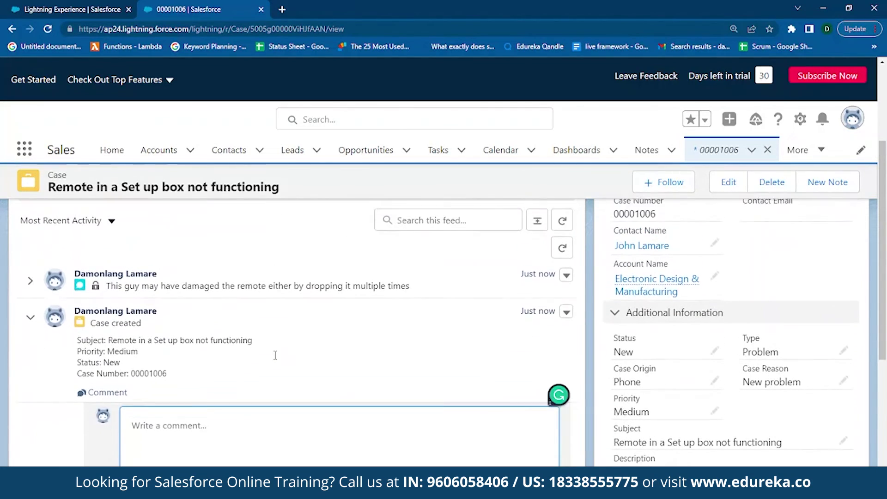
pyautogui.scroll(4, 462, 317)
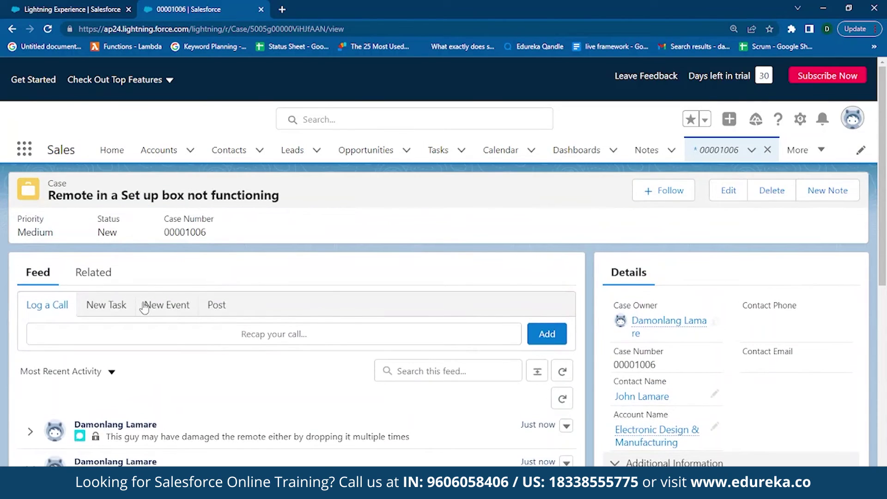
# - Expand the Log a Call form and scroll through the saved case record's details
pyautogui.click(384, 333)
pyautogui.scroll(-2, 640, 351)
pyautogui.scroll(-3, 642, 351)
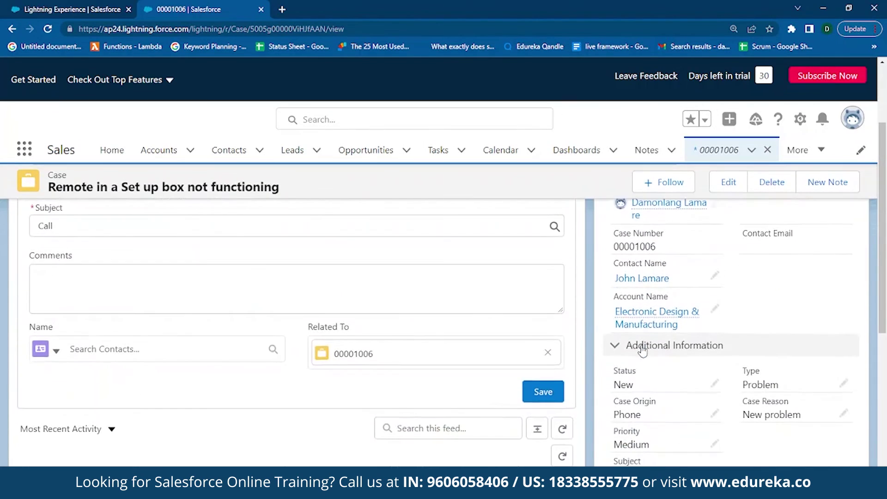
pyautogui.scroll(-1, 642, 346)
pyautogui.scroll(2, 643, 348)
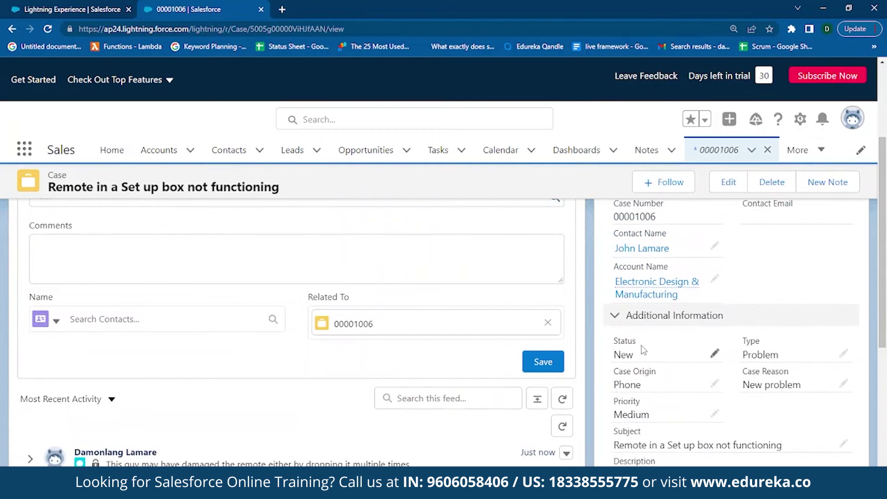
pyautogui.scroll(4, 683, 365)
pyautogui.scroll(-4, 786, 417)
pyautogui.scroll(-3, 788, 418)
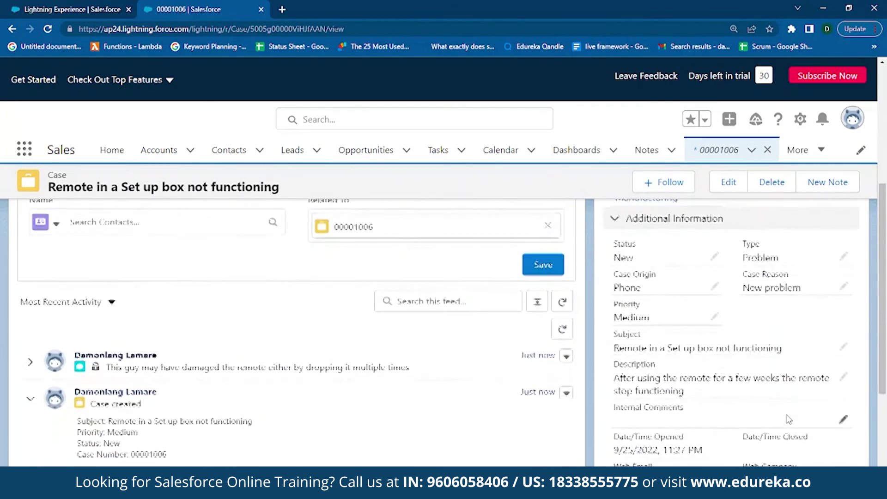
pyautogui.scroll(-2, 789, 419)
pyautogui.scroll(3, 794, 411)
pyautogui.scroll(-1, 762, 397)
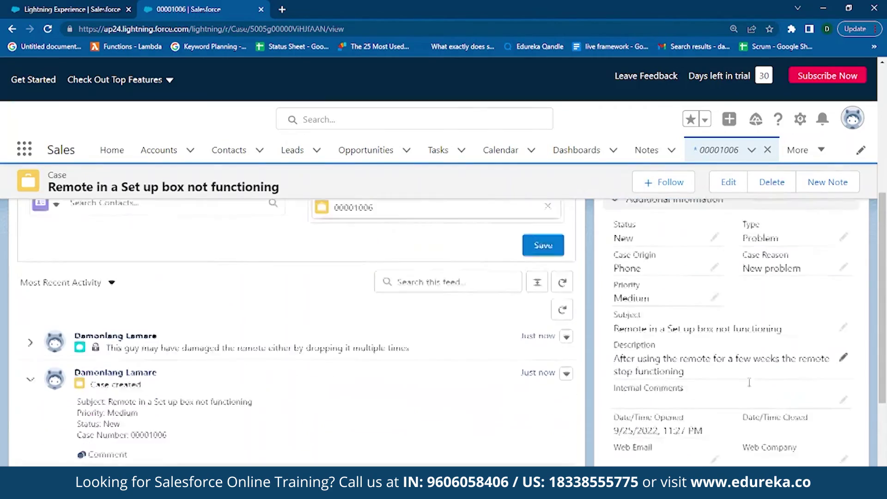
pyautogui.scroll(-4, 748, 387)
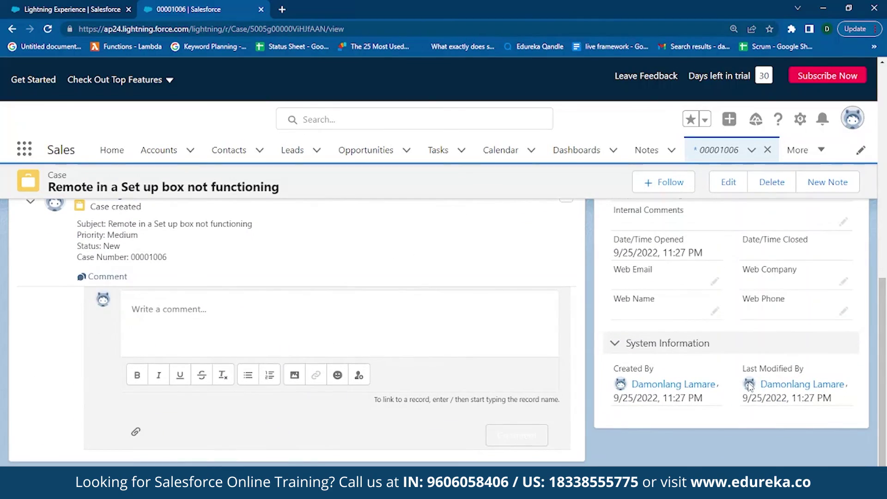
pyautogui.scroll(2, 749, 386)
pyautogui.scroll(5, 749, 384)
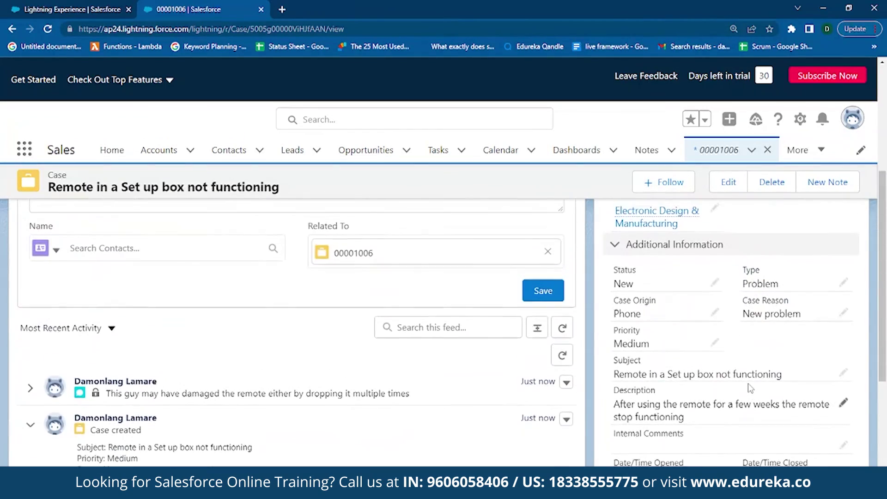
pyautogui.scroll(-4, 750, 384)
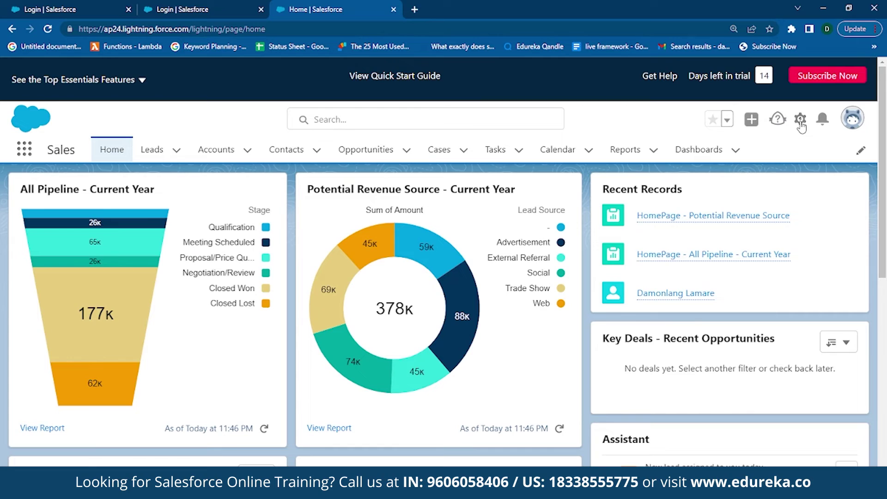
# - Go to Service Setup and find Chat with Customers through the setup search for 'chat'
pyautogui.click(801, 121)
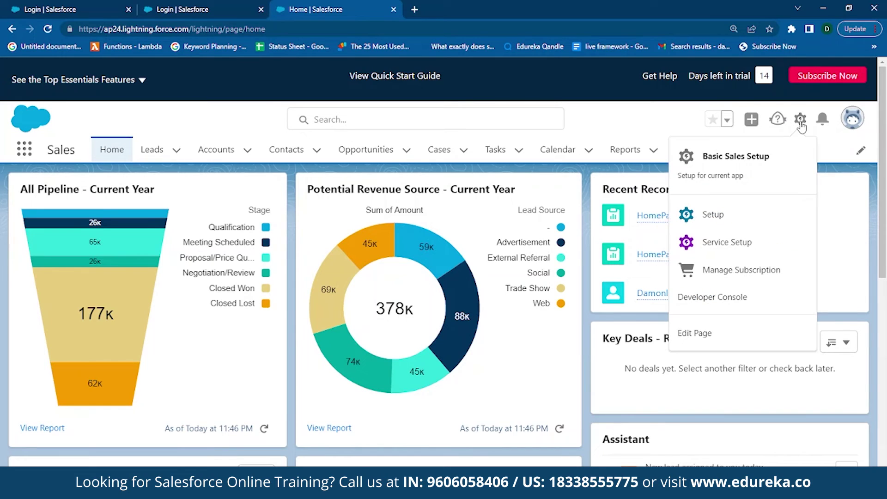
pyautogui.click(732, 241)
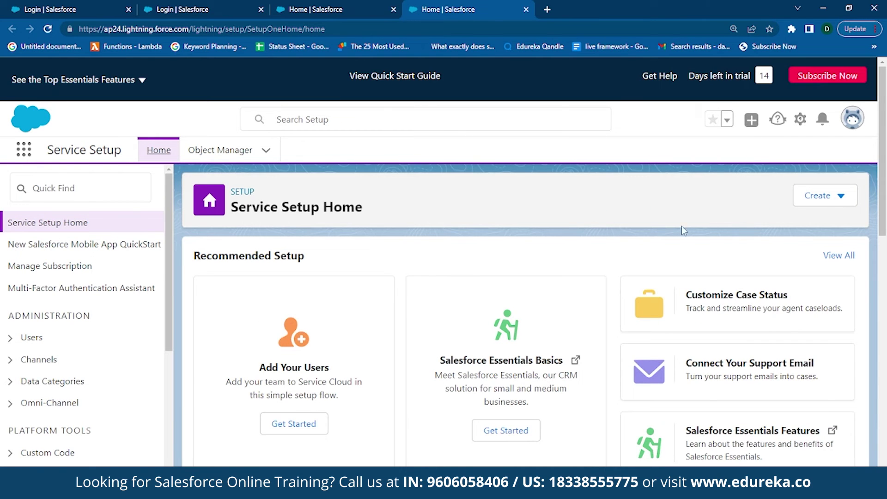
pyautogui.click(833, 259)
pyautogui.write('chat')
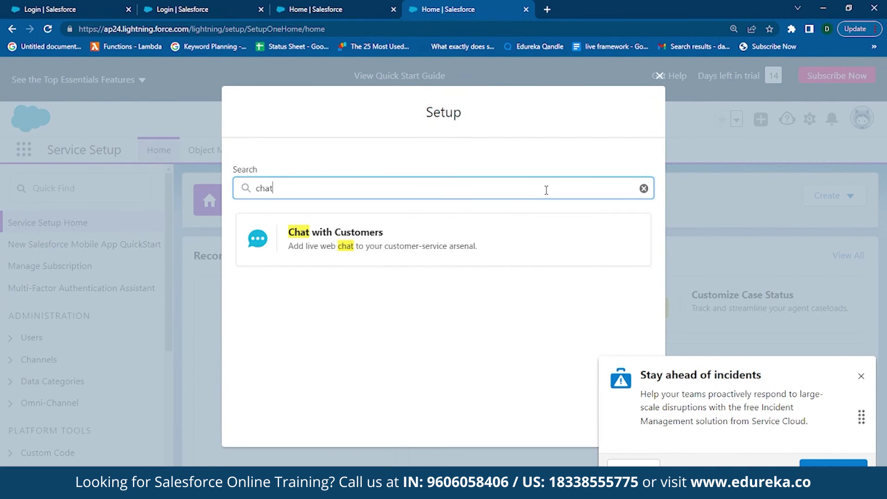
pyautogui.click(404, 236)
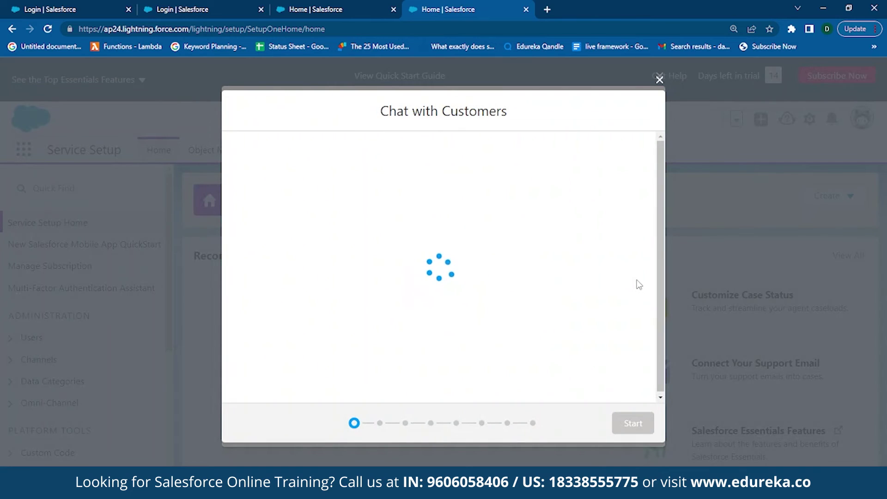
# - Accept the Chat and Messaging terms of service and start the chat setup
pyautogui.scroll(-2, 637, 281)
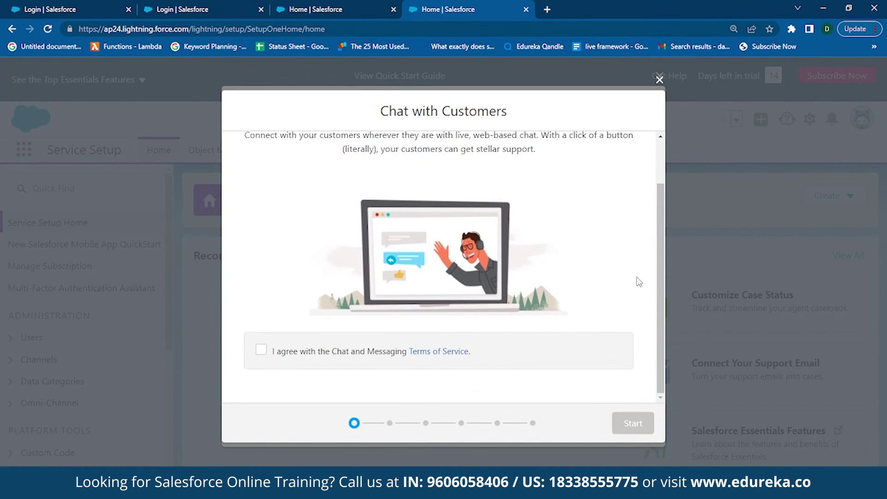
pyautogui.click(261, 350)
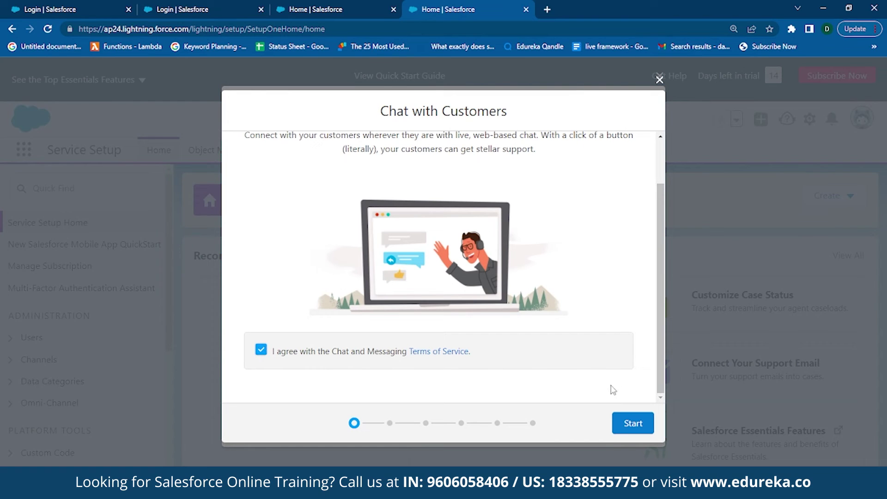
pyautogui.click(630, 426)
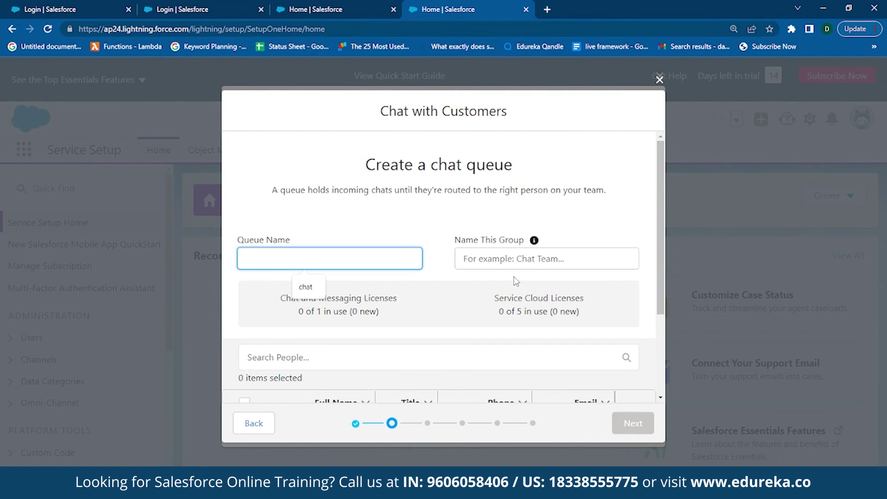
# - Name the queue 'chat' with group 'chat bot team', add one listed user, and continue
pyautogui.write('chat')
pyautogui.press('Tab')
pyautogui.write('chat bot team')
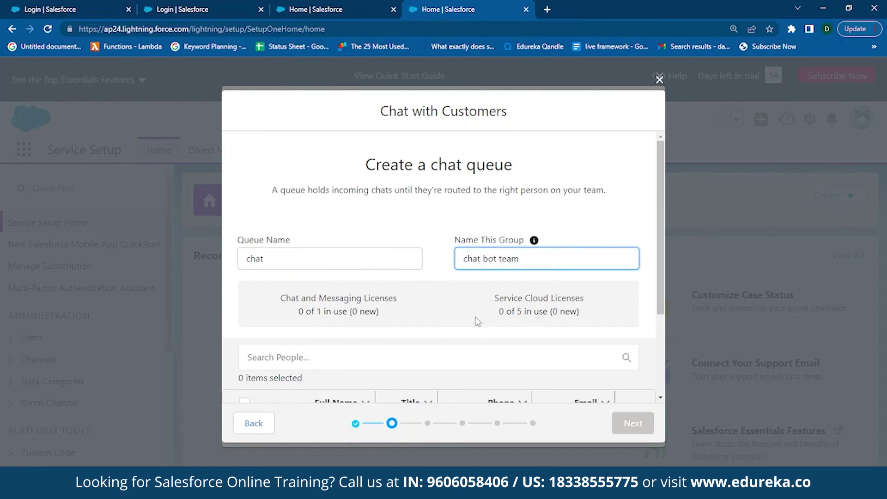
pyautogui.scroll(-2, 477, 322)
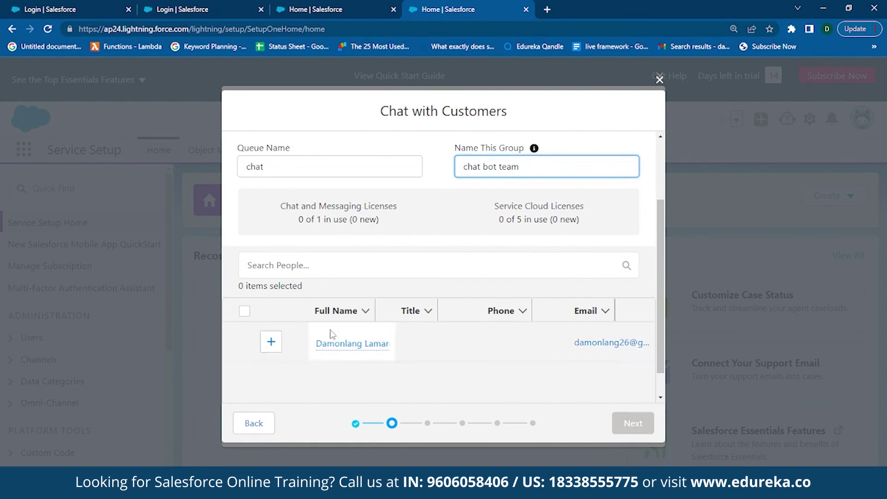
pyautogui.click(271, 342)
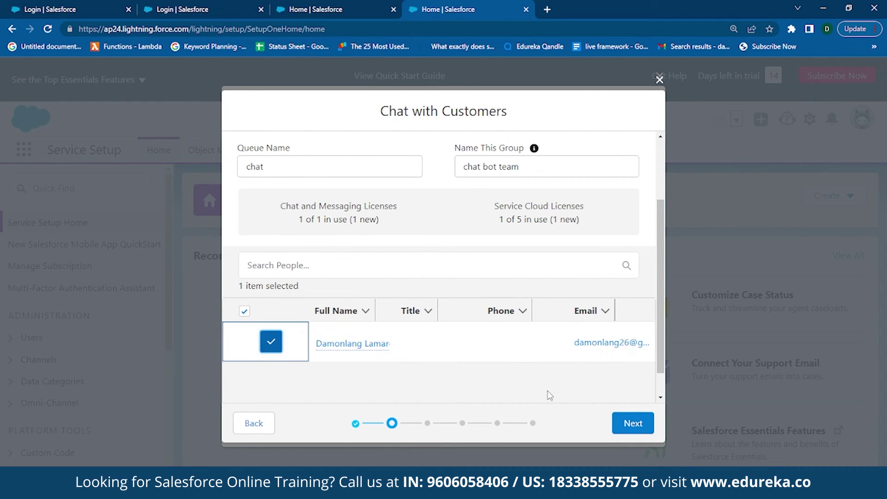
pyautogui.click(626, 425)
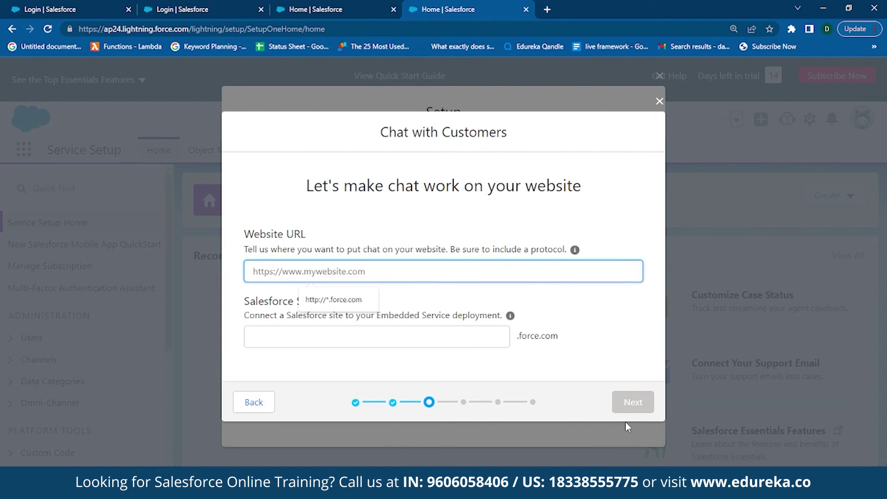
pyautogui.write('htt')
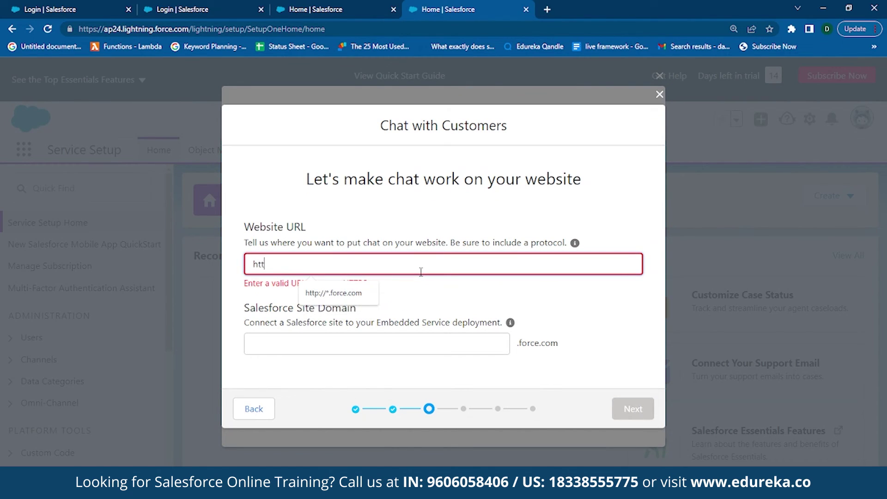
pyautogui.write('p://*')
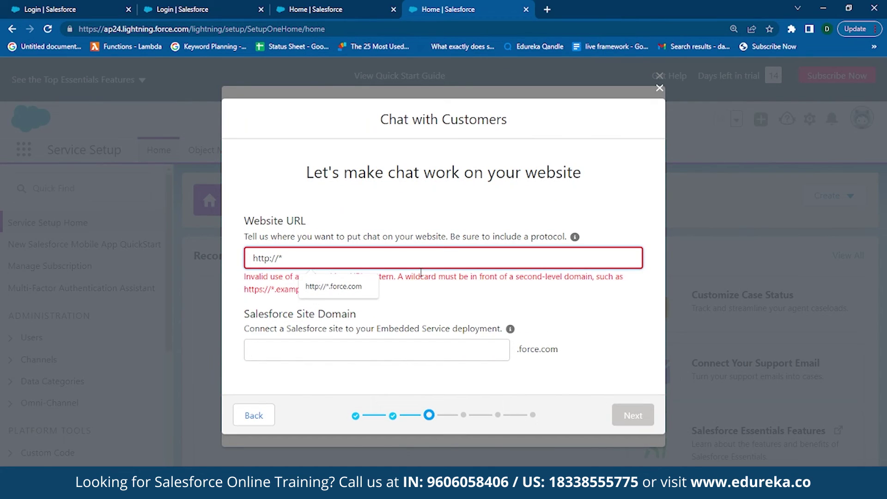
pyautogui.write('.force.com')
pyautogui.click(371, 336)
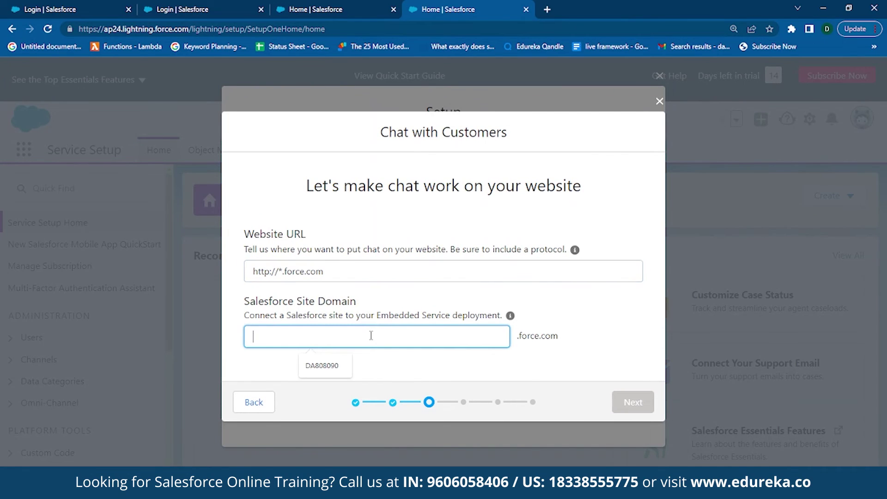
pyautogui.click(337, 366)
pyautogui.click(616, 404)
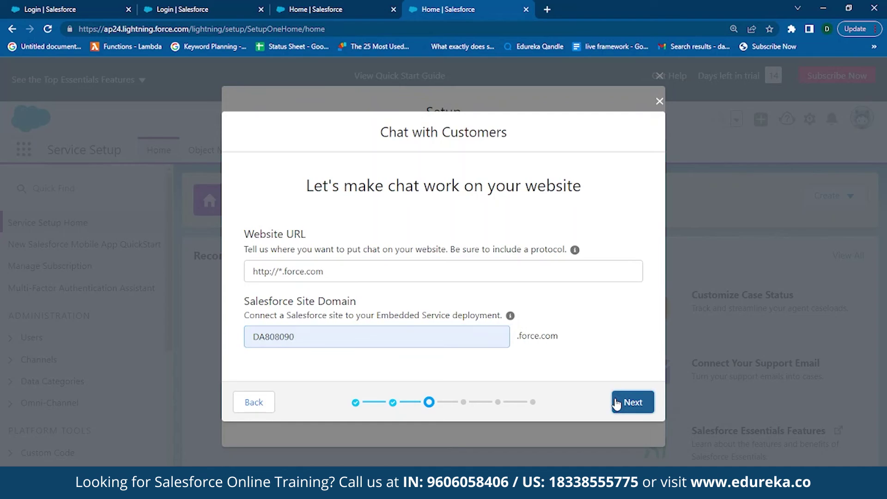
pyautogui.click(625, 310)
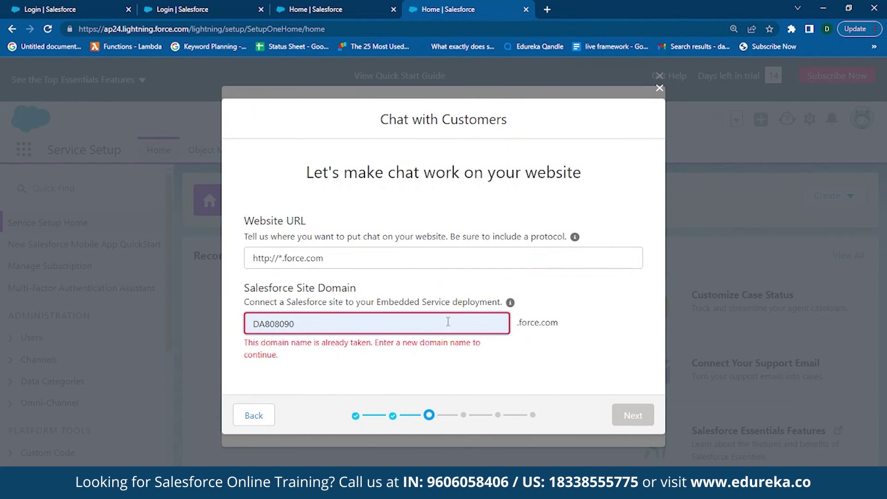
# - Change the already-taken site domain to DA809090 and confirm HTTP again
pyautogui.click(447, 322)
pyautogui.press('BackSpace')
pyautogui.press('BackSpace')
pyautogui.press('BackSpace')
pyautogui.press('BackSpace')
pyautogui.press('BackSpace')
pyautogui.press('BackSpace')
pyautogui.write('809090')
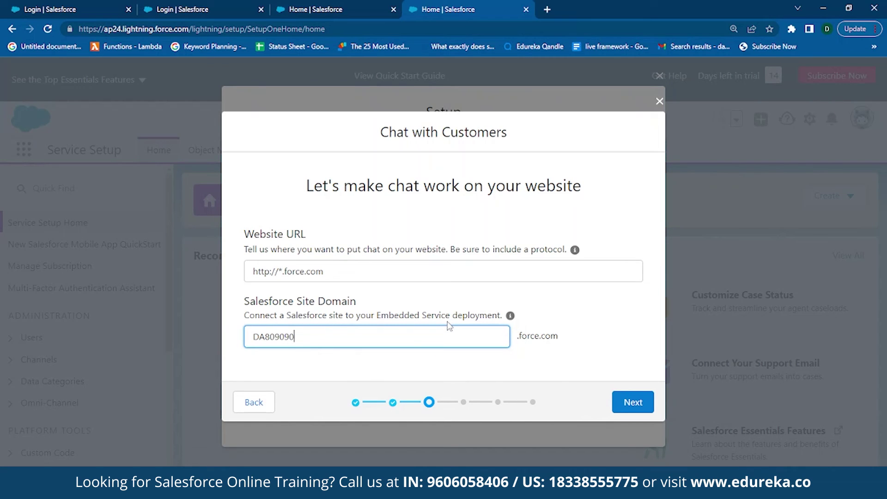
pyautogui.click(635, 407)
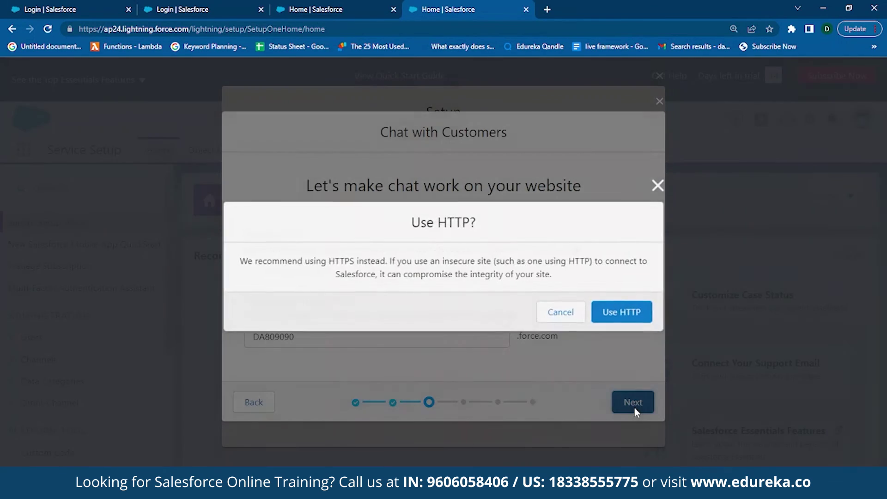
pyautogui.click(625, 311)
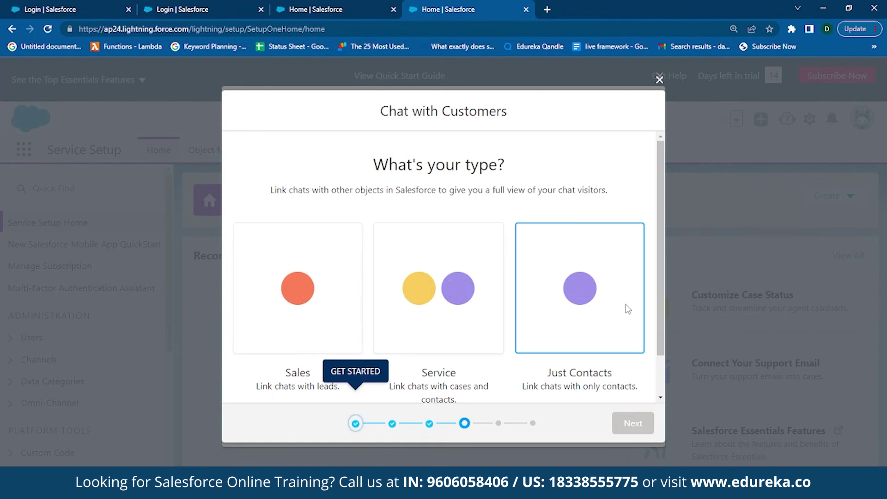
# - Choose the Service chat type so chats link with cases and contacts, then continue
pyautogui.scroll(-1, 538, 301)
pyautogui.scroll(1, 538, 301)
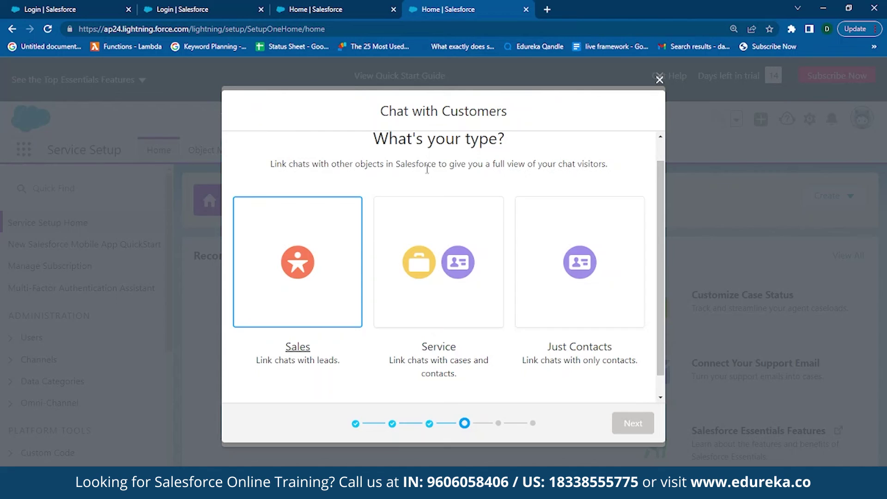
pyautogui.click(579, 252)
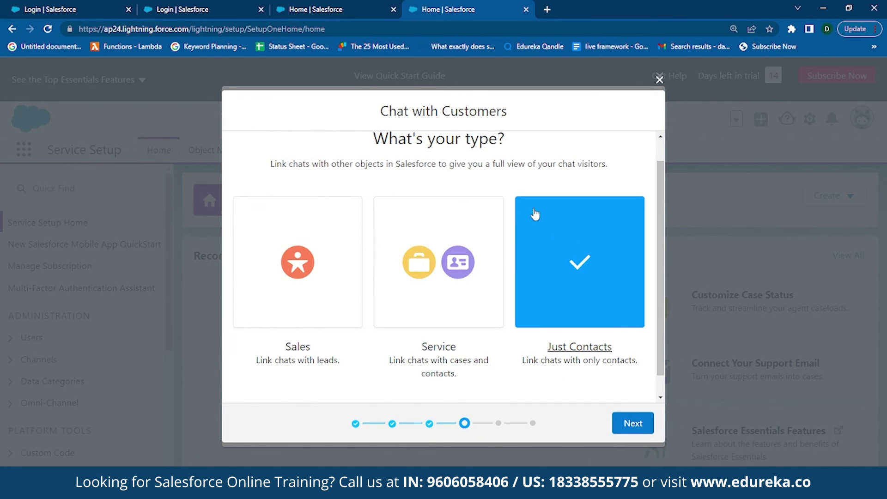
pyautogui.click(451, 251)
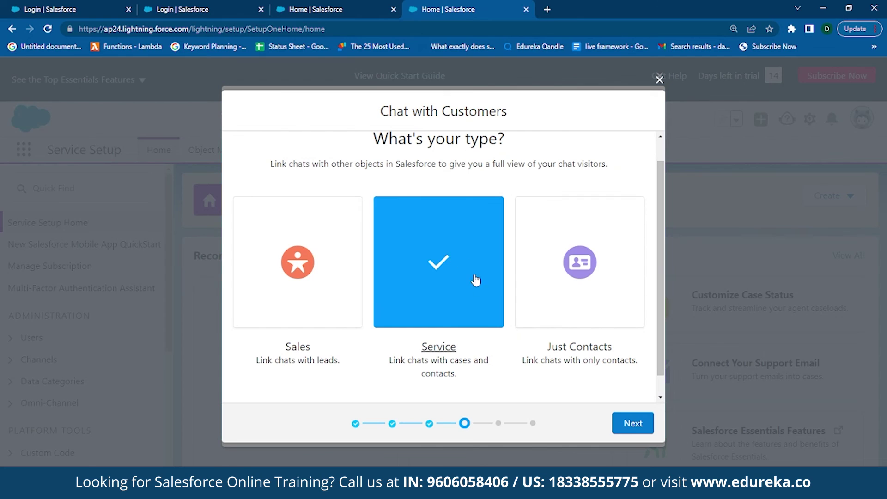
pyautogui.click(628, 423)
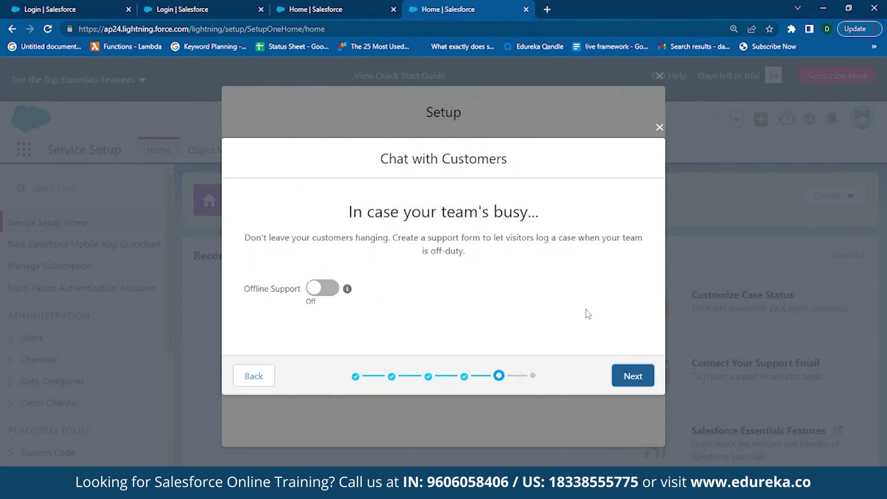
# - Keep Offline Support off, move past the generated chat code snippet, and finish the wizard
pyautogui.click(633, 377)
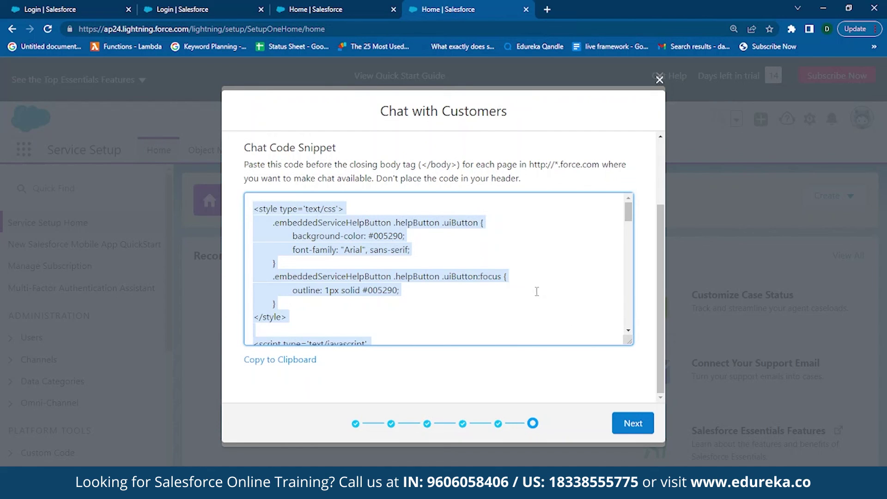
pyautogui.click(633, 424)
pyautogui.scroll(-1, 636, 427)
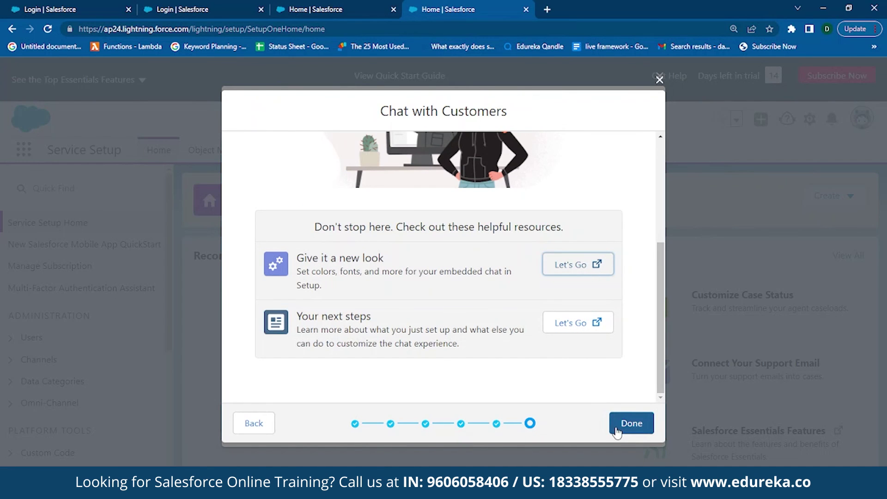
pyautogui.click(617, 431)
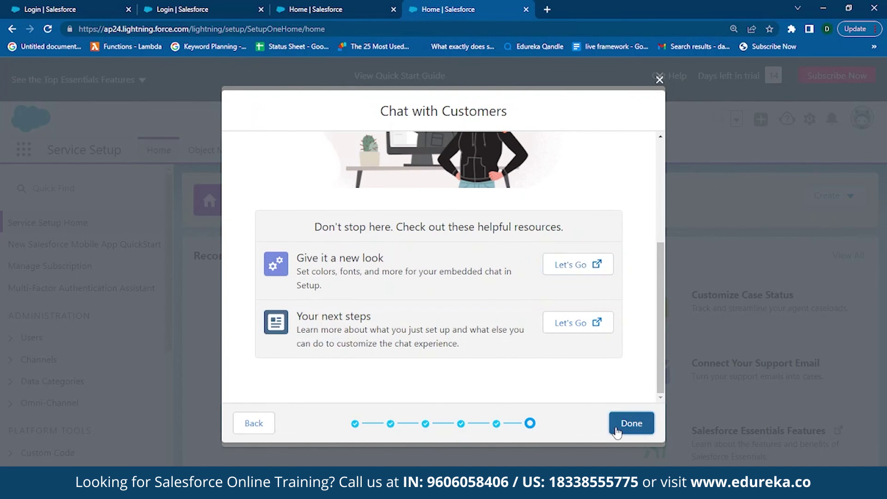